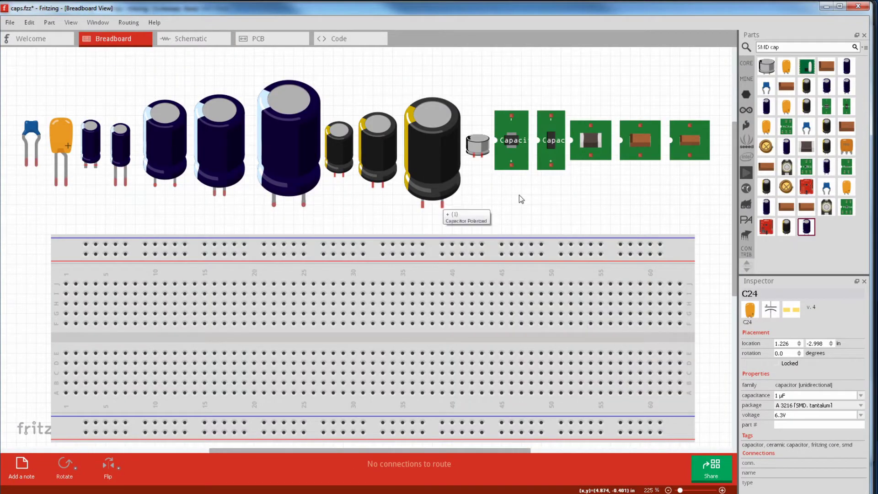
Switch to PCB view, then to schematic view, and select capacitor C5
click(258, 38)
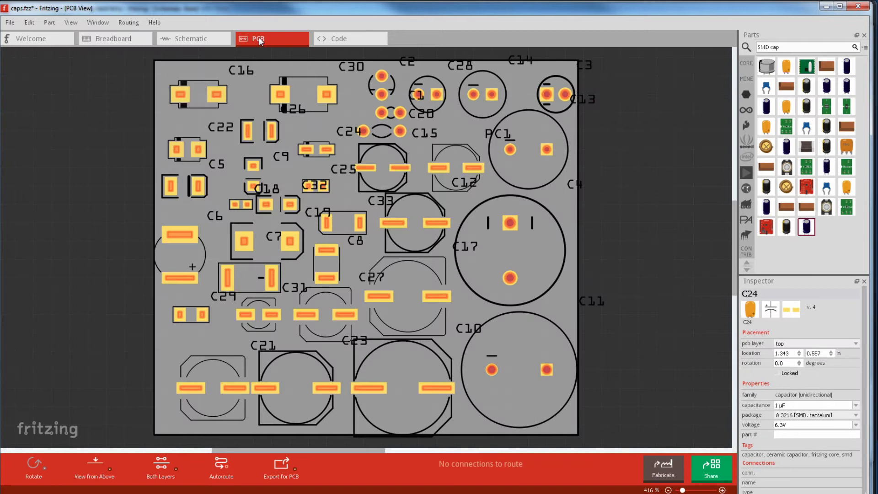
click(209, 41)
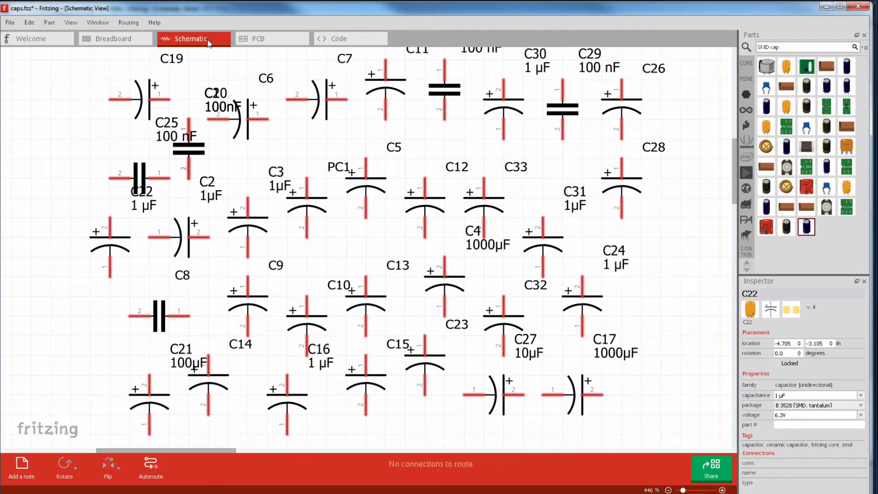
click(350, 194)
Open C5 in the parts editor and view its PCB and schematic graphics
right_click(357, 202)
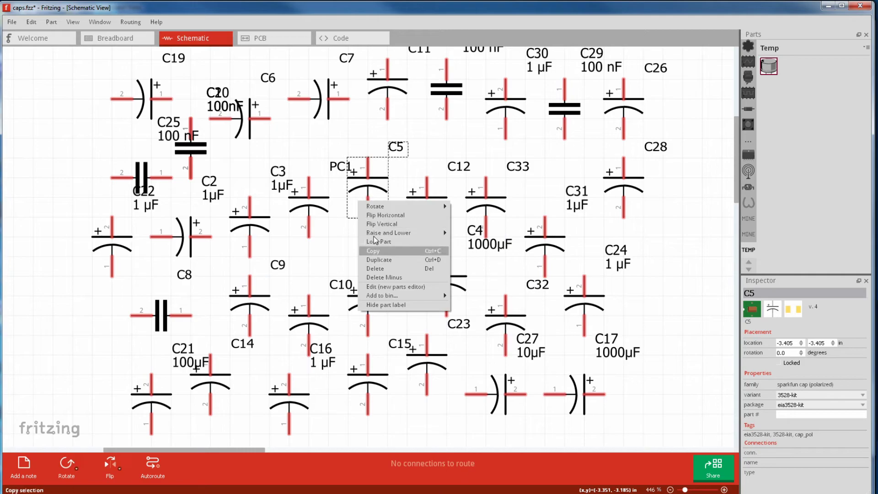
click(388, 286)
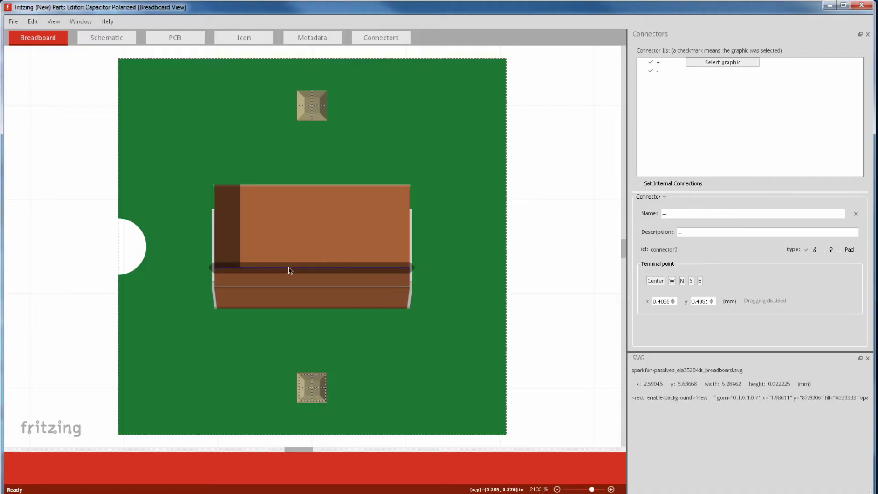
click(171, 40)
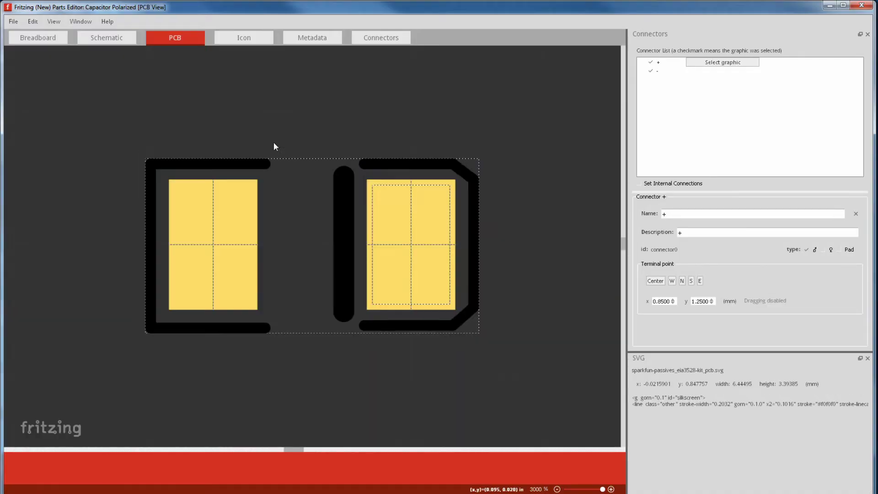
click(109, 40)
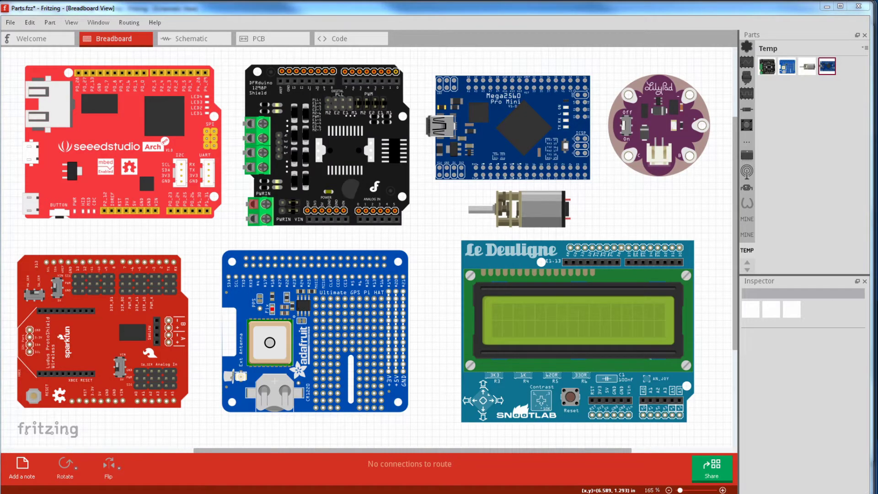
Switch the Parts.fzz sketch to its Schematic view
click(219, 41)
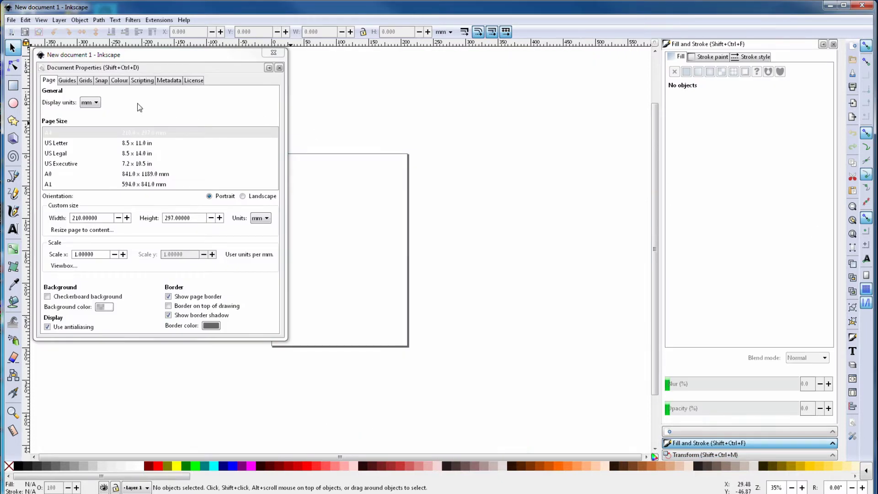
Set Inkscape's display units to inches, then open Fritzing's Set Grid Size dialog to confirm 0.1 in
click(94, 102)
click(91, 75)
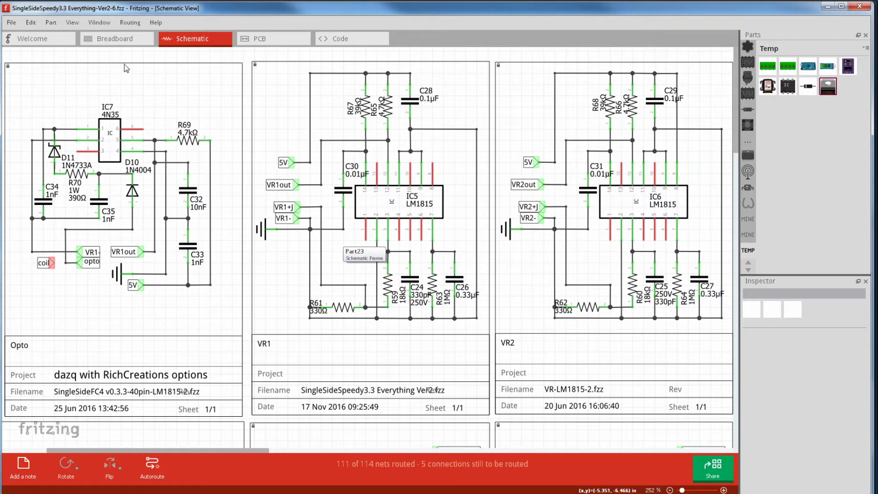
click(72, 22)
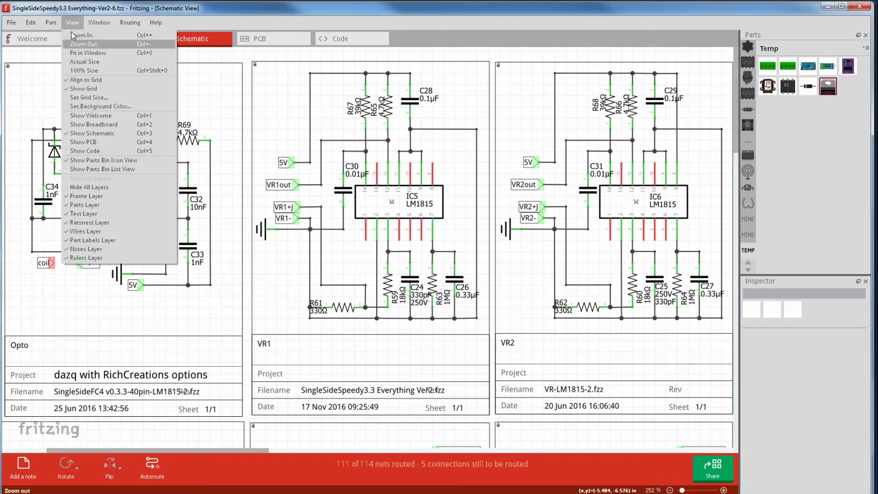
click(94, 97)
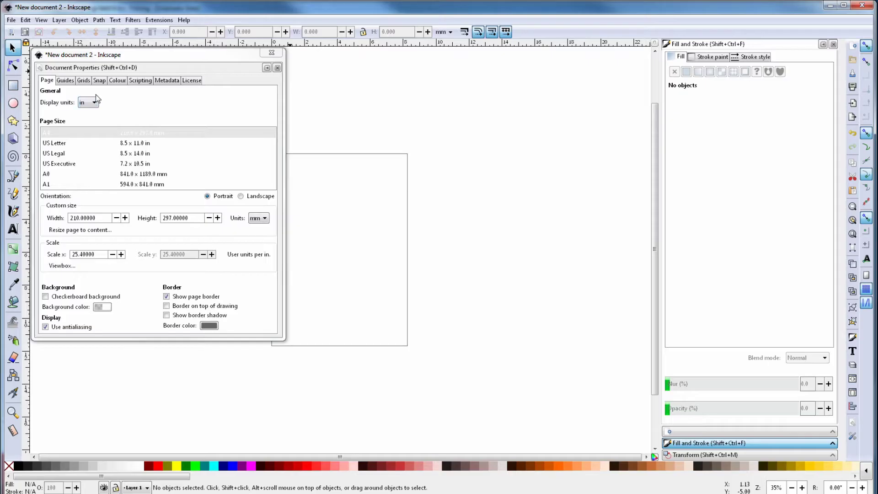
Create a new rectangular grid in inches with X and Y spacing of 0.1
click(83, 80)
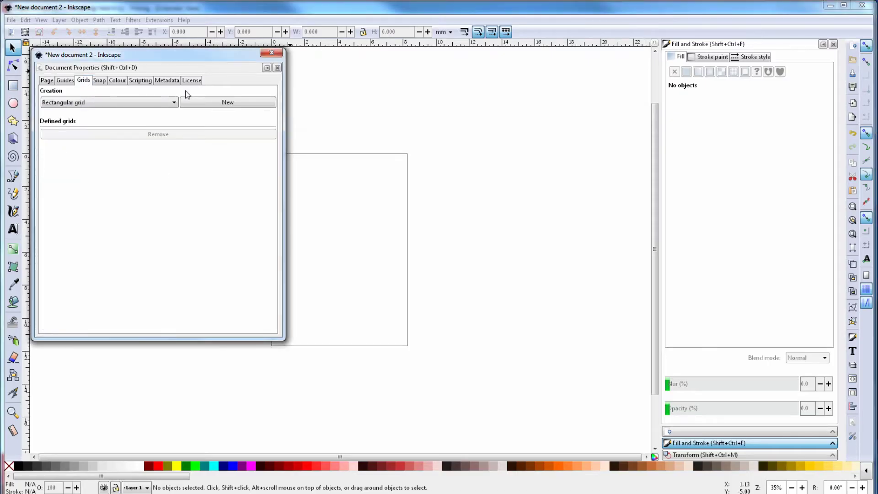
click(197, 103)
click(266, 154)
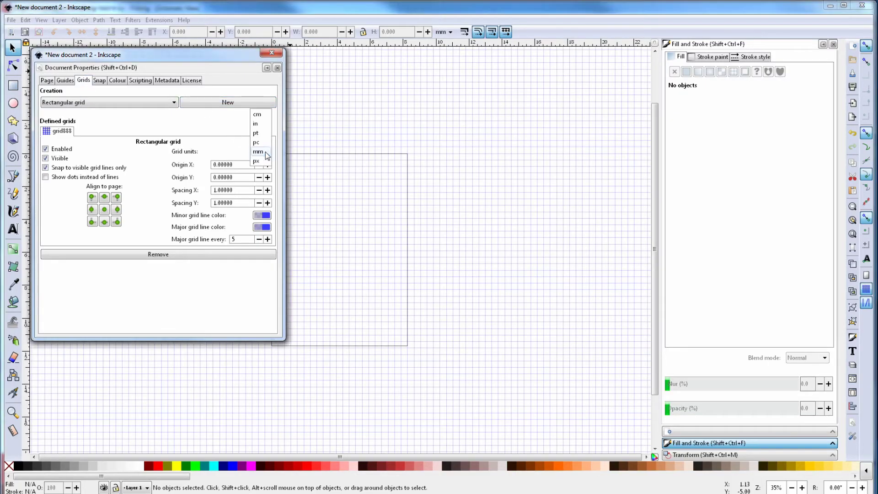
click(256, 124)
drag(234, 190, 175, 204)
text(.1)
key(Return)
text(.1)
key(Return)
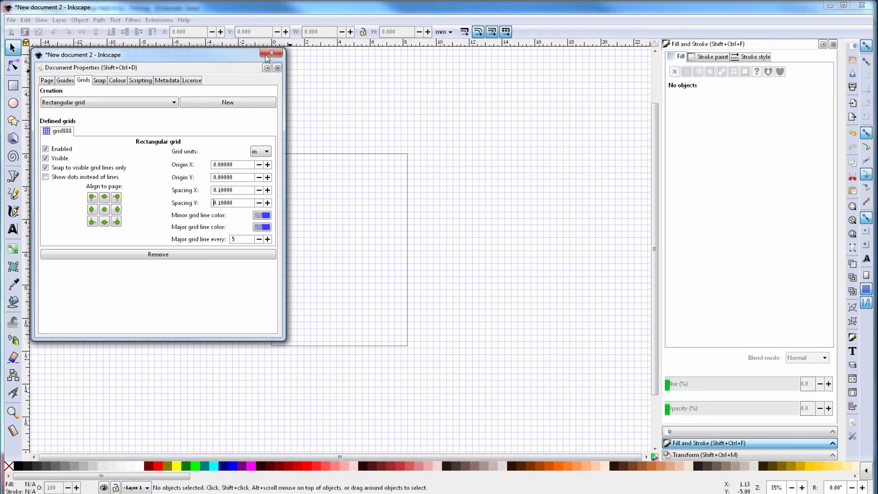
click(271, 53)
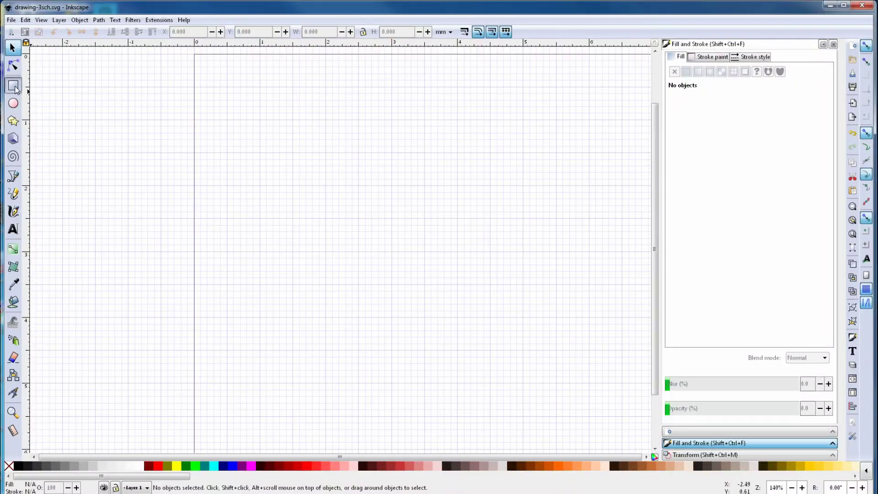
Draw a tall narrow rectangle from the page top with no fill and a flat black 0.012 in stroke
click(13, 86)
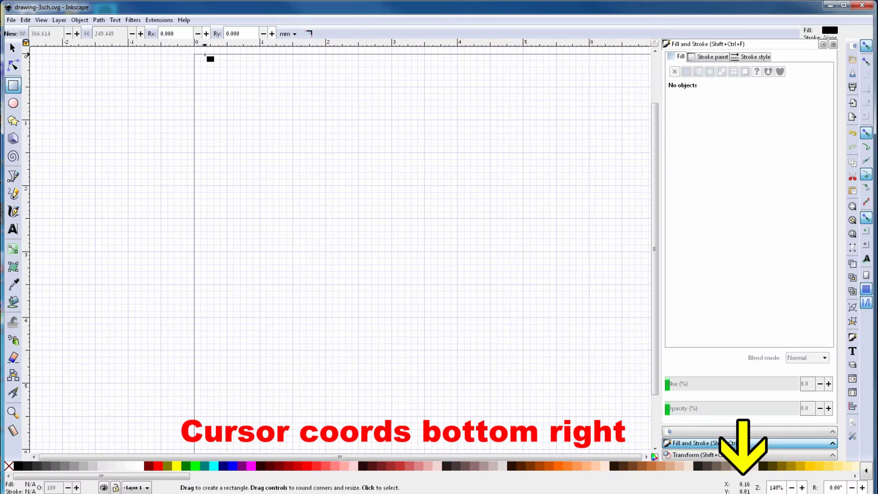
mouse_move(207, 55)
mouse_down()
mouse_move(200, 356)
mouse_move(215, 401)
mouse_move(247, 403)
mouse_up()
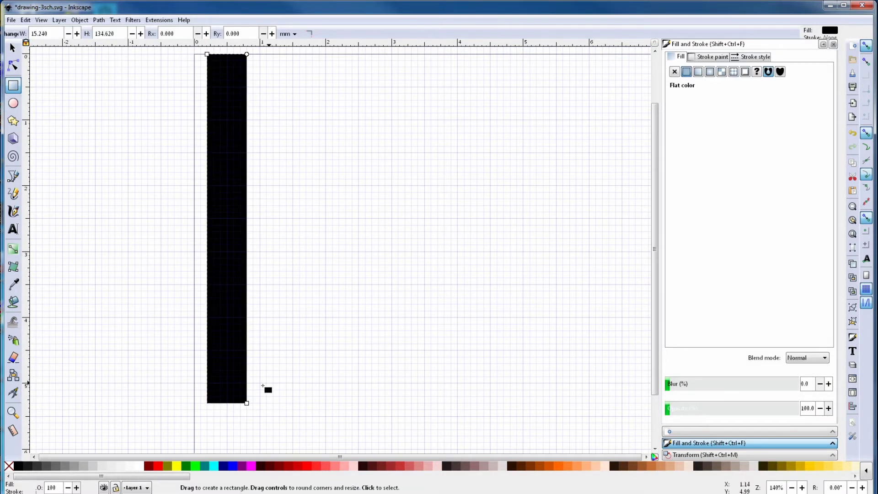
click(676, 71)
click(712, 58)
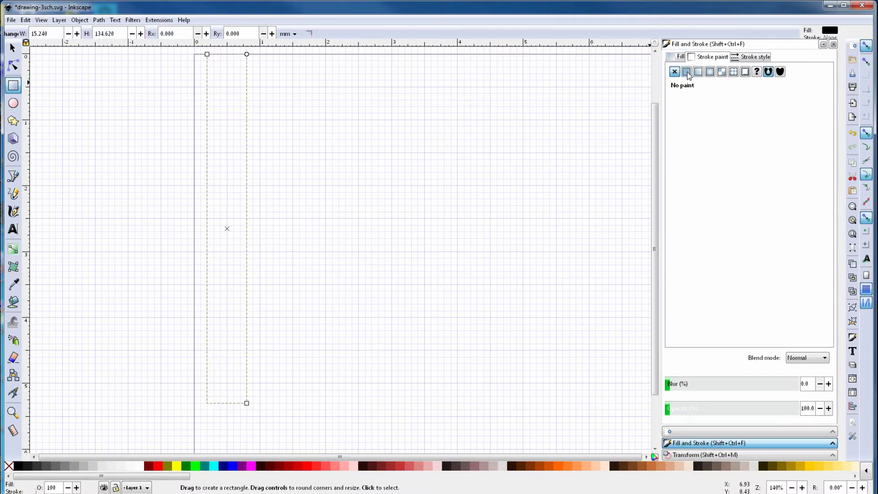
click(687, 72)
click(749, 58)
click(714, 71)
key(BackSpace)
text(2)
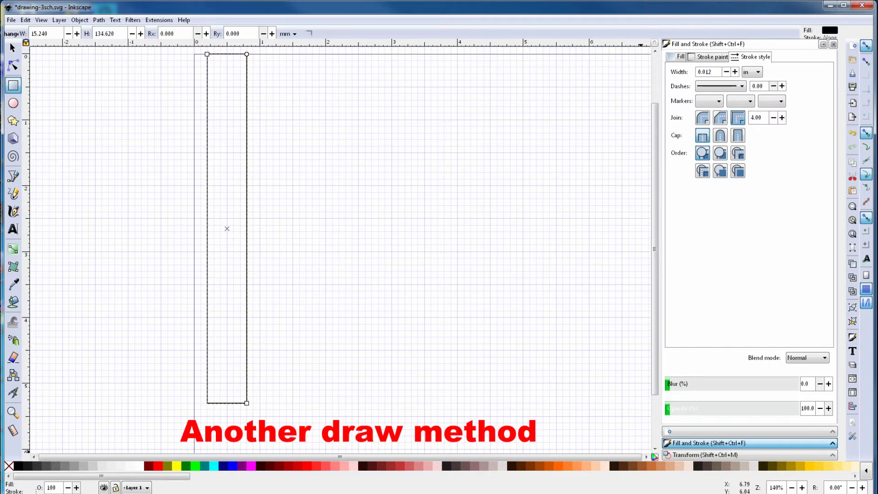
Draw a short pin line left of the rectangle with a 0.010 stroke in 40% grey
key(b)
scroll(323, 190, up, 3)
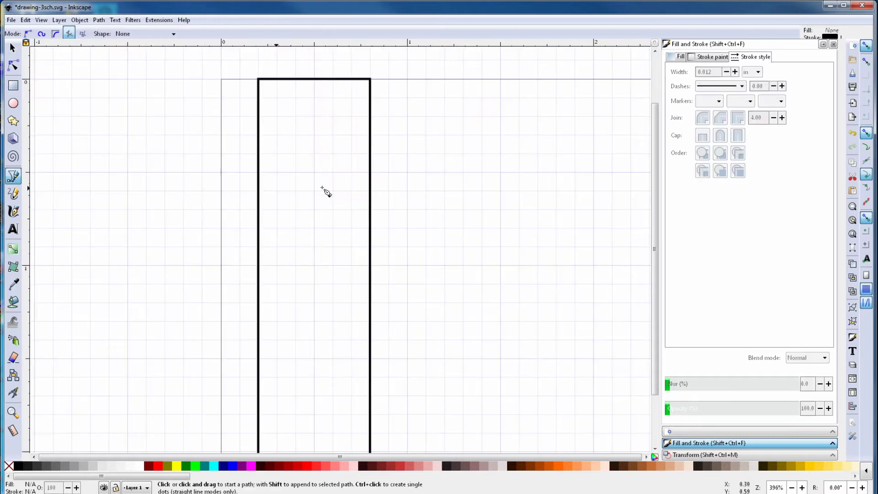
click(14, 193)
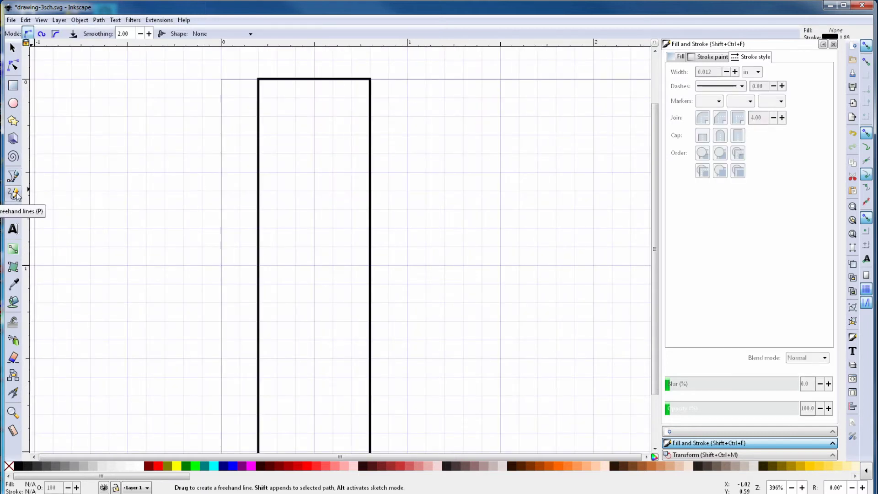
click(221, 98)
click(258, 98)
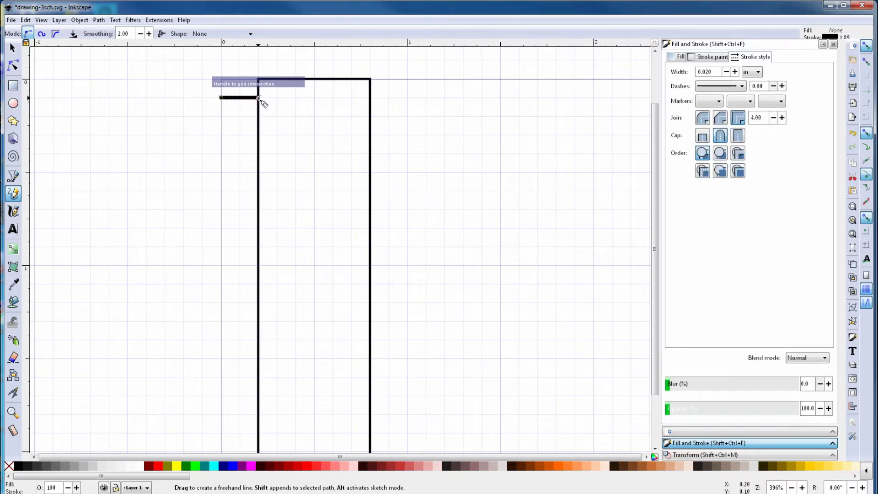
drag(714, 72, 706, 72)
text(10)
key(Return)
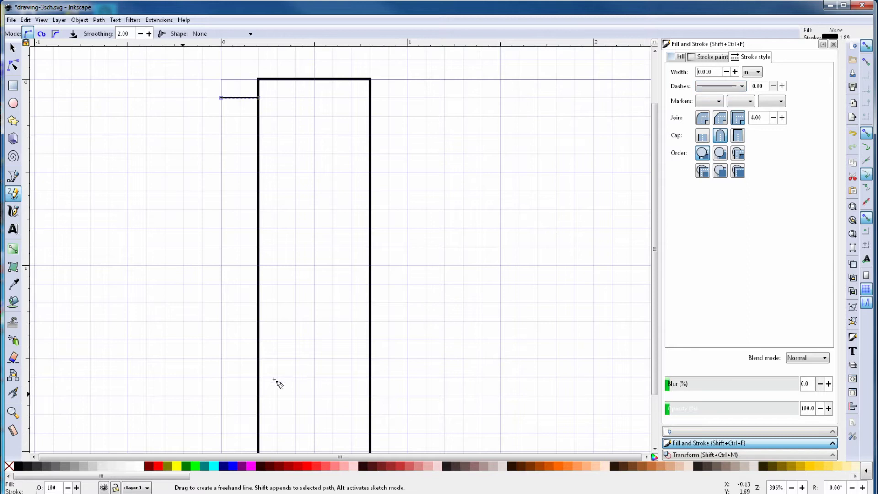
key(F1)
shift+click(73, 465)
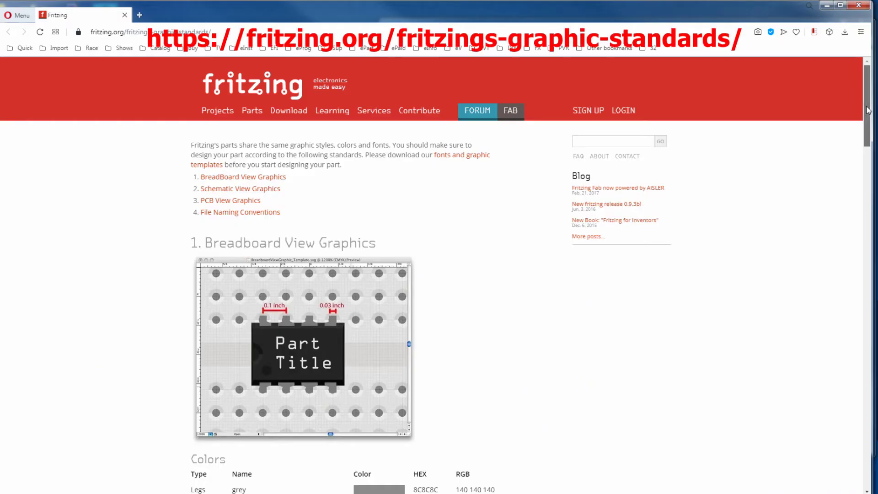
drag(868, 109, 843, 427)
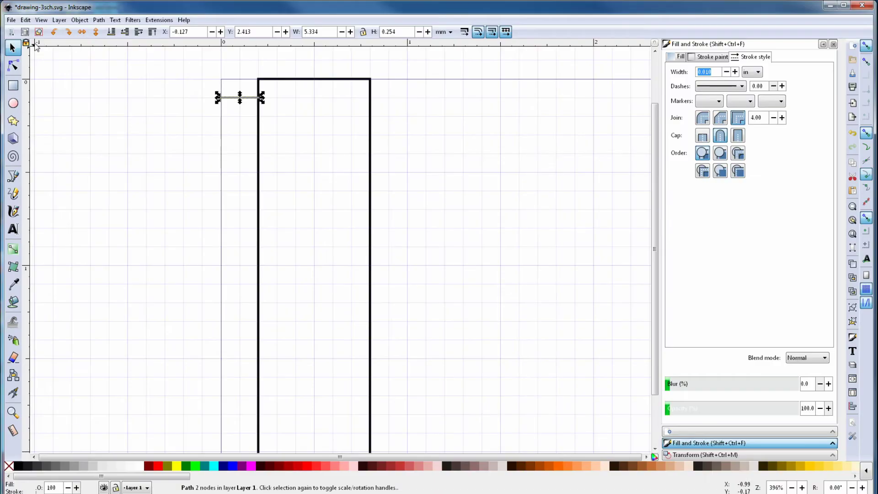
Set the Pencil tool preferences to take their style from the selected grey line
click(26, 19)
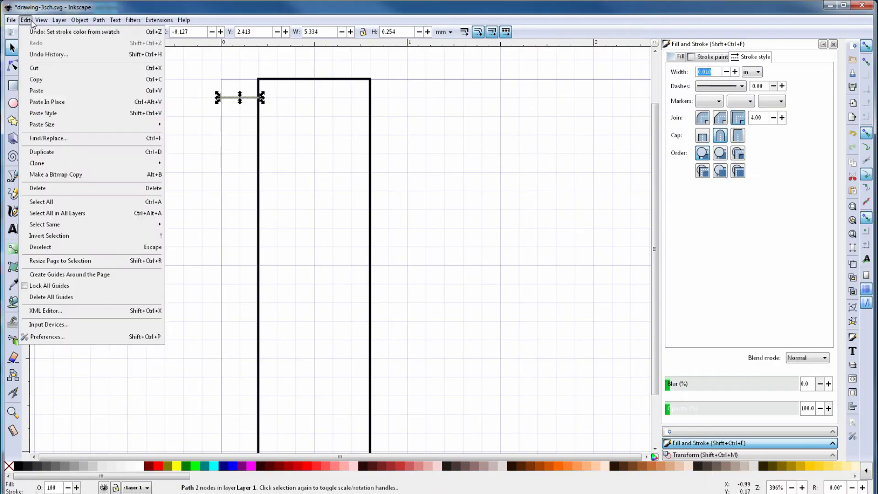
click(46, 335)
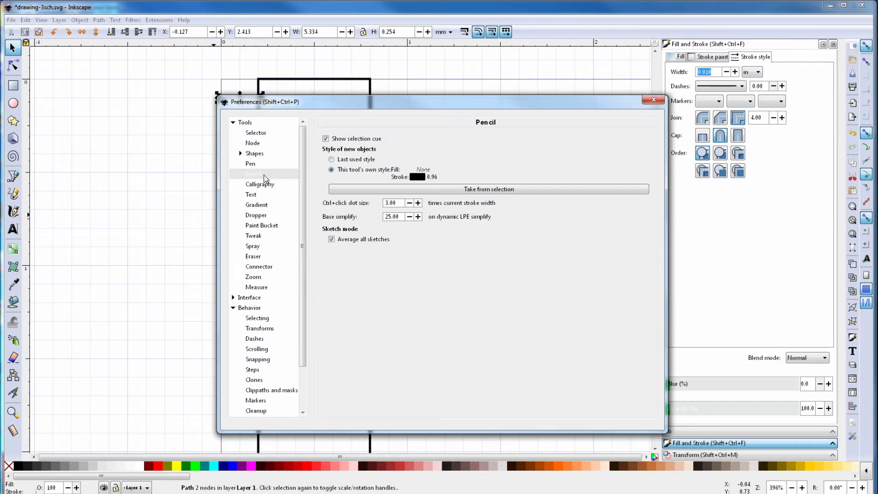
click(441, 192)
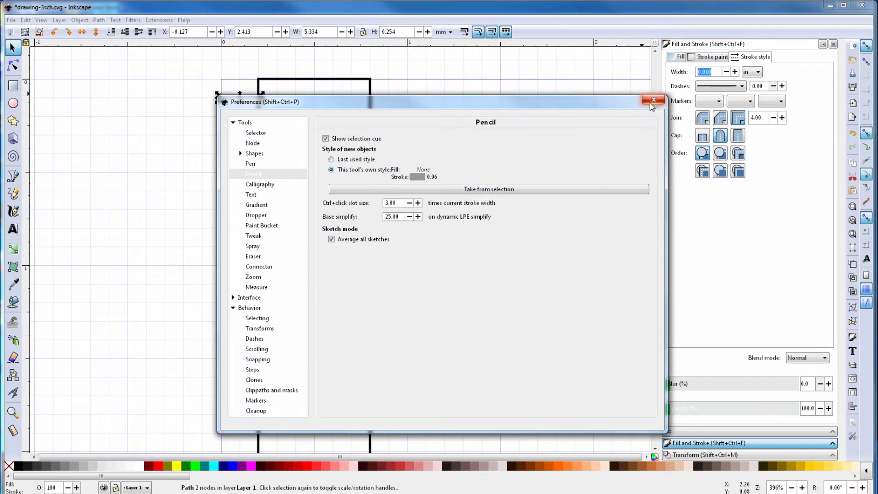
Draw three more grey pin lines below the first along the rectangle's left side
click(653, 100)
key(p)
click(222, 135)
click(258, 135)
click(221, 154)
click(258, 154)
click(222, 171)
click(258, 171)
Duplicate the pin lines repeatedly and move the copies down to line the whole left side
click(12, 48)
drag(190, 70, 281, 188)
click(25, 20)
click(49, 151)
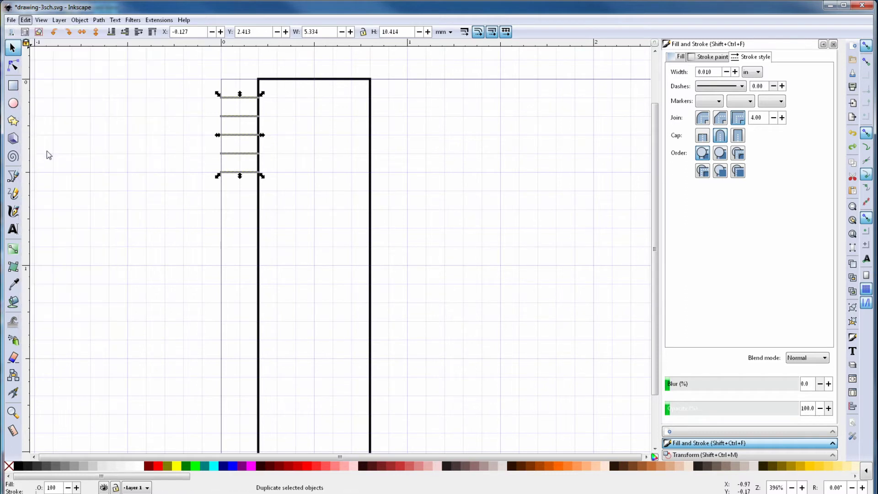
drag(233, 154, 245, 349)
key(ctrl+d)
scroll(258, 73, down, 3)
drag(257, 73, 325, 261)
key(ctrl+d)
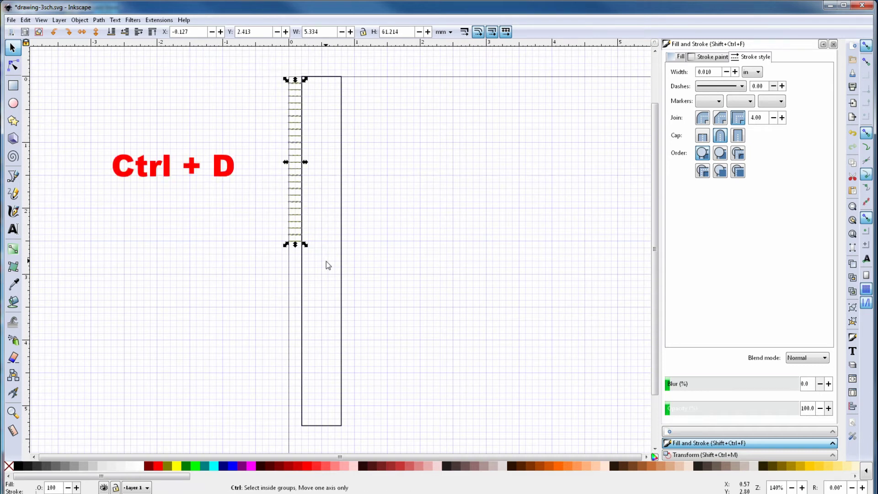
drag(301, 197, 308, 384)
Shorten the rectangle so its bottom edge meets a grid line
key(p)
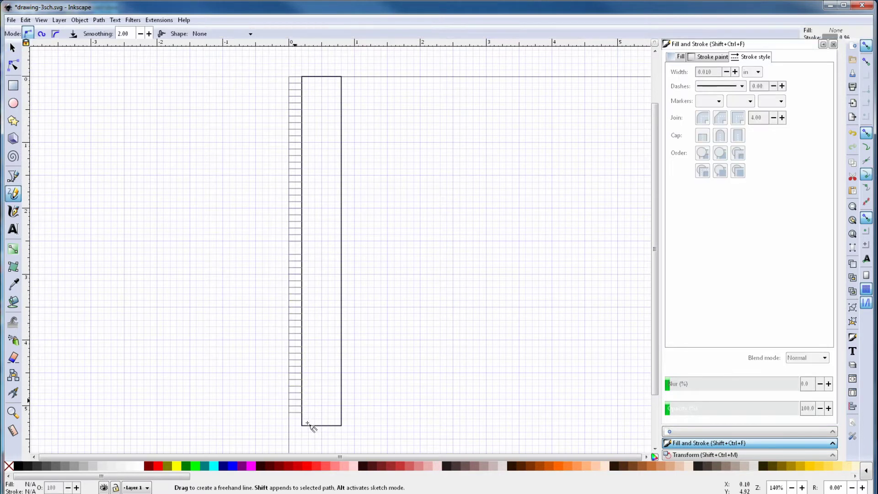
key(s)
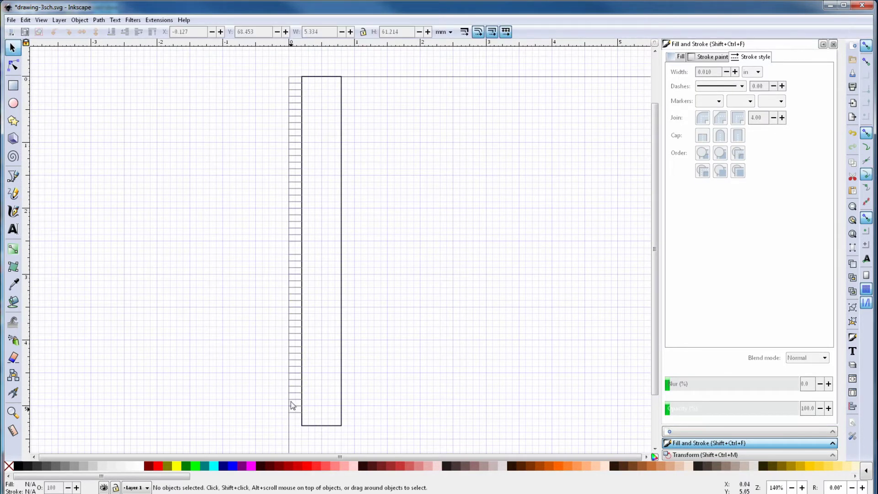
click(304, 424)
drag(322, 429, 322, 427)
Duplicate all 50 left-side pin lines and move the copies to the rectangle's right side
drag(261, 78, 311, 421)
key(ctrl+d)
drag(298, 202, 352, 204)
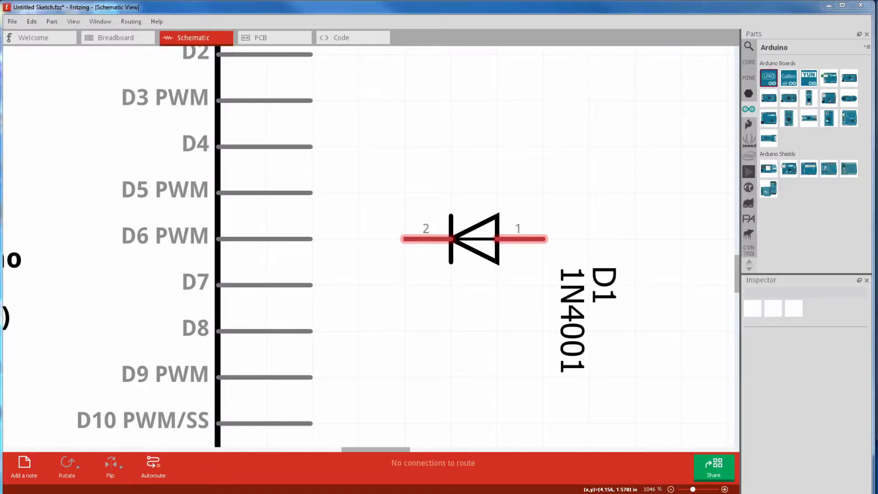
Drag diode D1 down one grid row onto the D7 pin line
drag(509, 254, 561, 298)
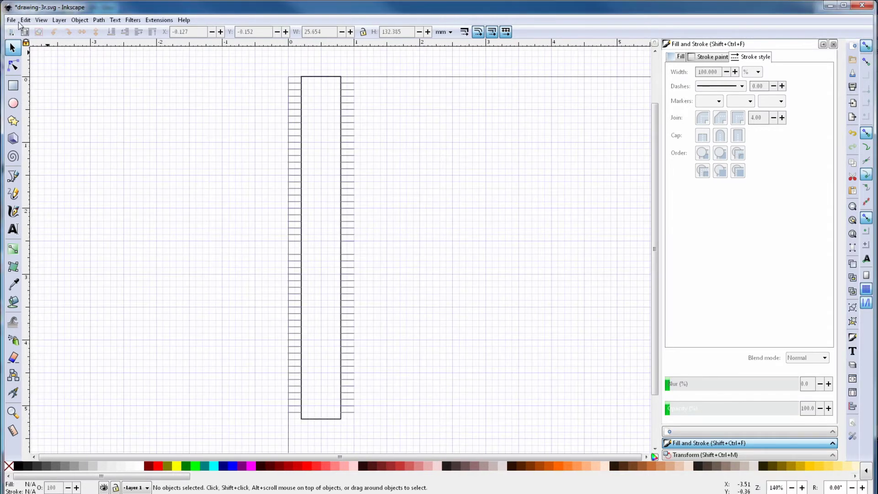
In Document Properties, set page units to inches, height 5.2 and width 1
click(11, 19)
click(43, 188)
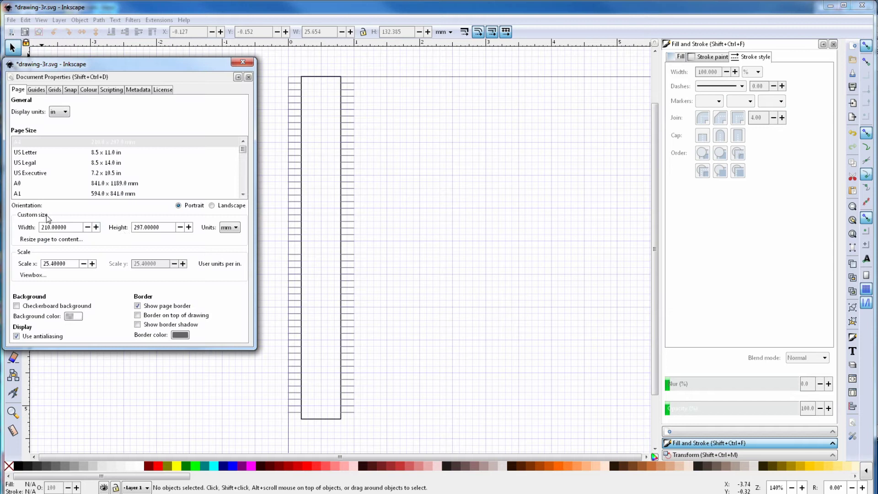
click(232, 229)
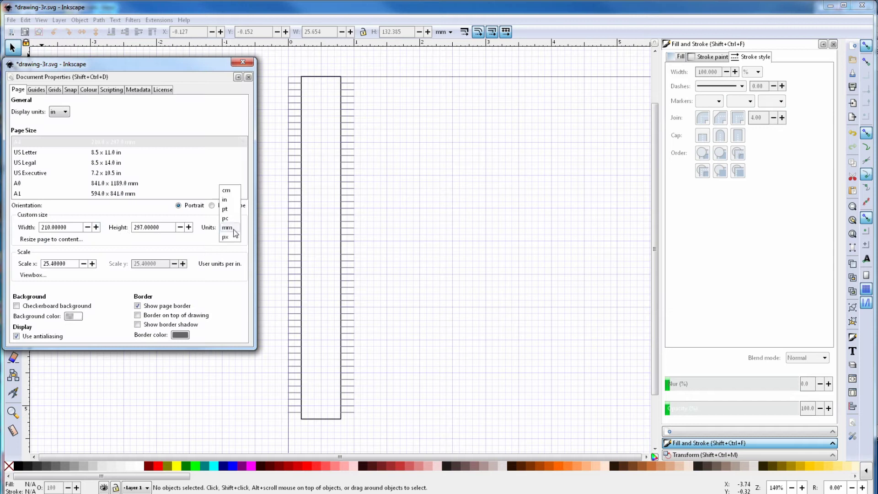
click(225, 199)
double_click(171, 227)
text(5.2)
key(Return)
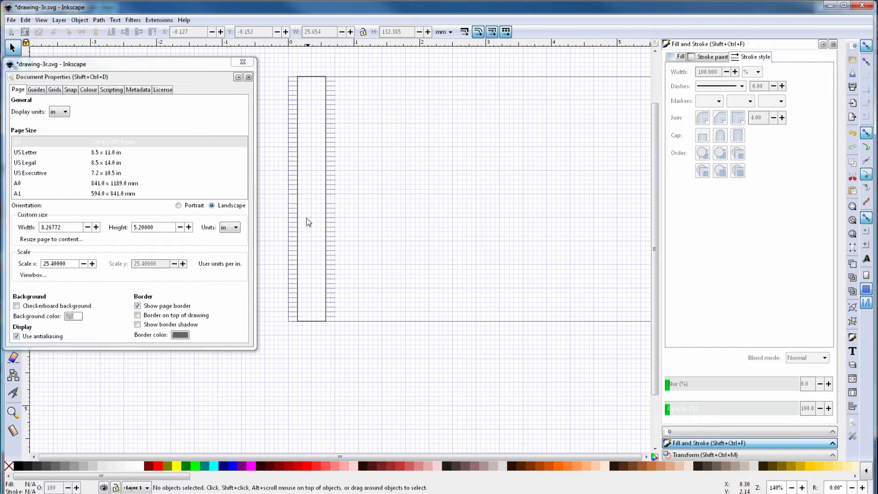
double_click(71, 227)
text(1)
key(Return)
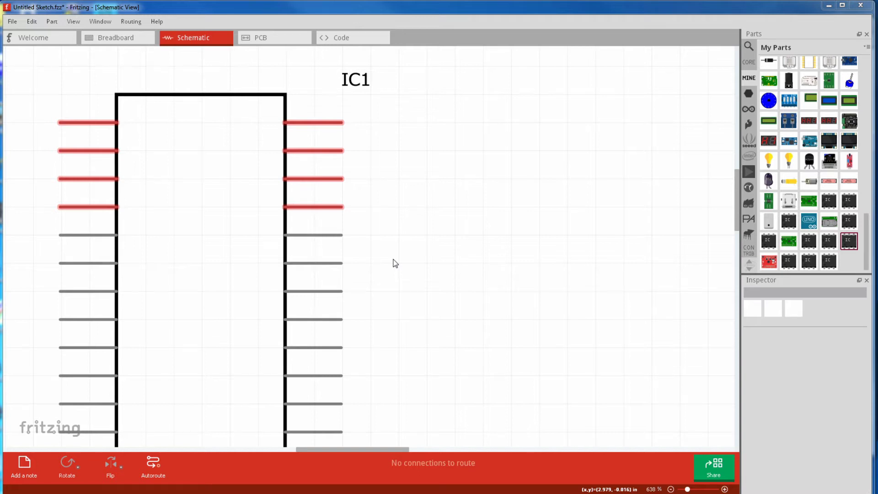
Nudge IC1 to confirm it snaps to the grid, duplicate it, then undo the extra copy
mouse_move(263, 247)
mouse_down()
mouse_move(235, 251)
mouse_move(263, 268)
mouse_move(276, 249)
mouse_move(269, 249)
mouse_up()
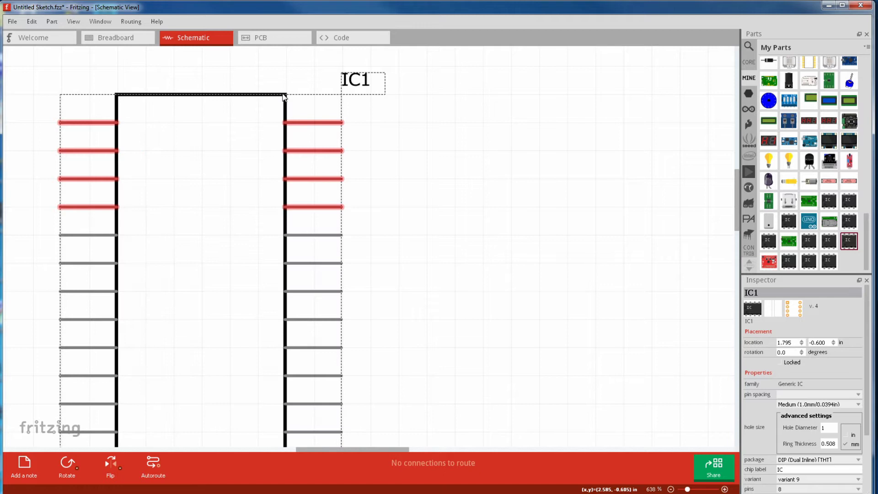
key(ctrl+d)
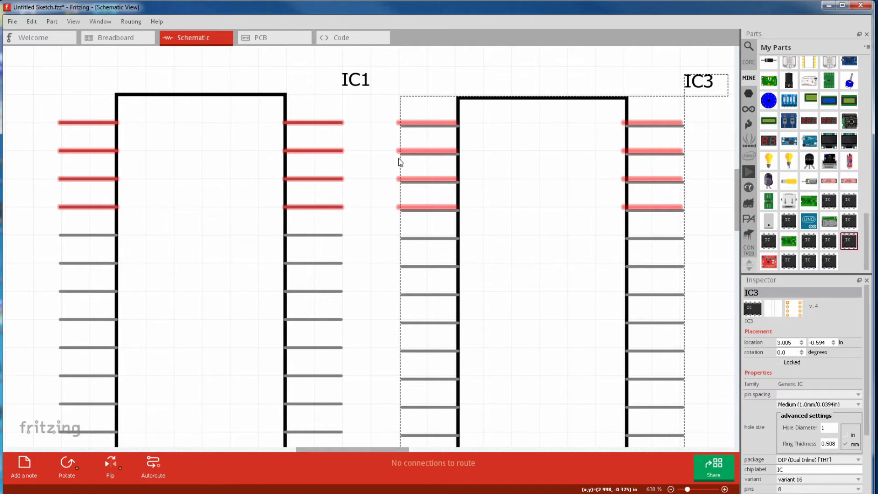
key(ctrl+z)
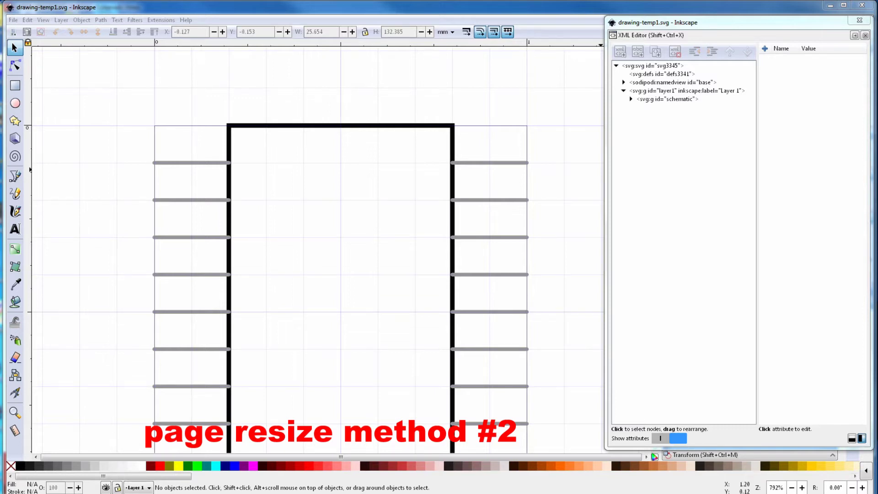
Select everything and resize the page to fit the selected schematic group
click(27, 19)
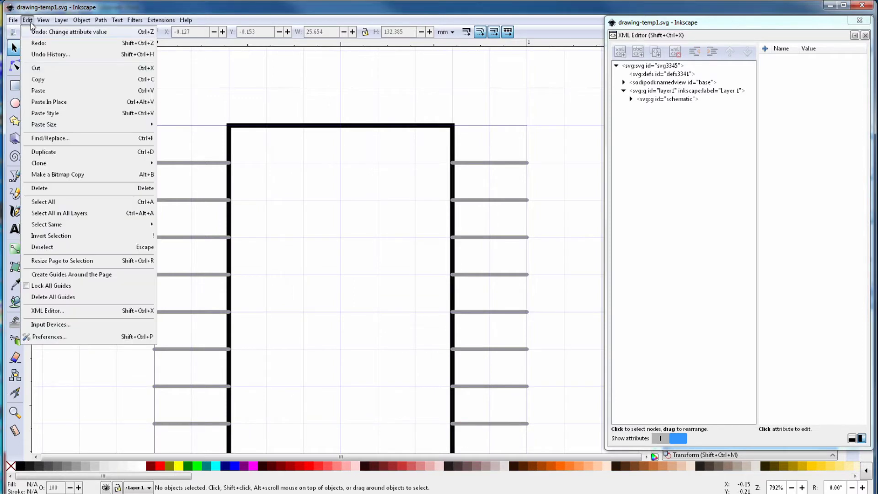
click(48, 201)
click(27, 20)
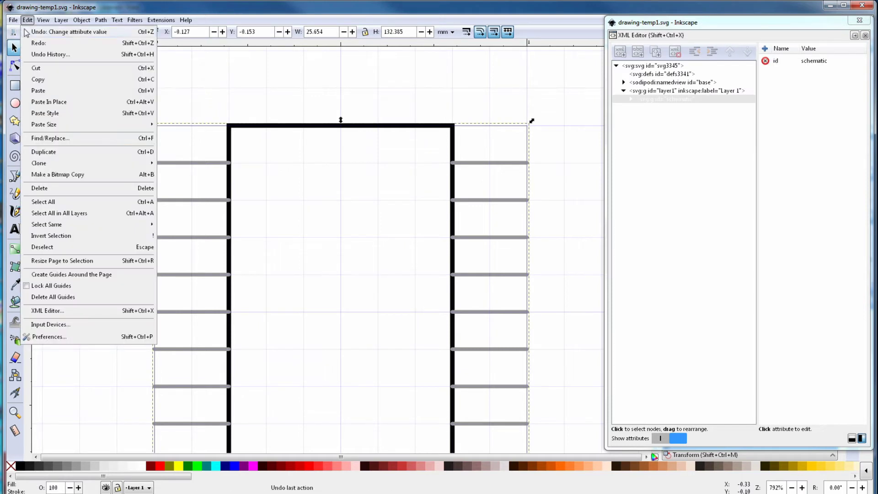
click(52, 262)
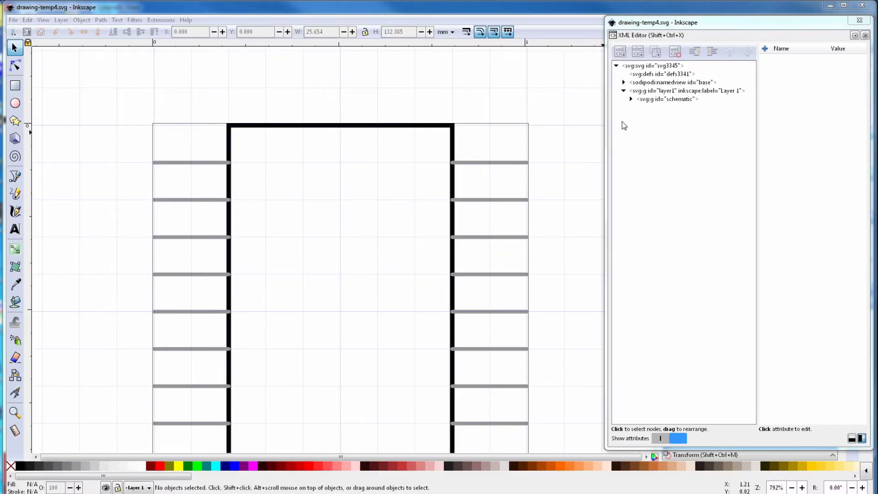
Delete the transform attribute from the layer1 node in the XML Editor
click(654, 91)
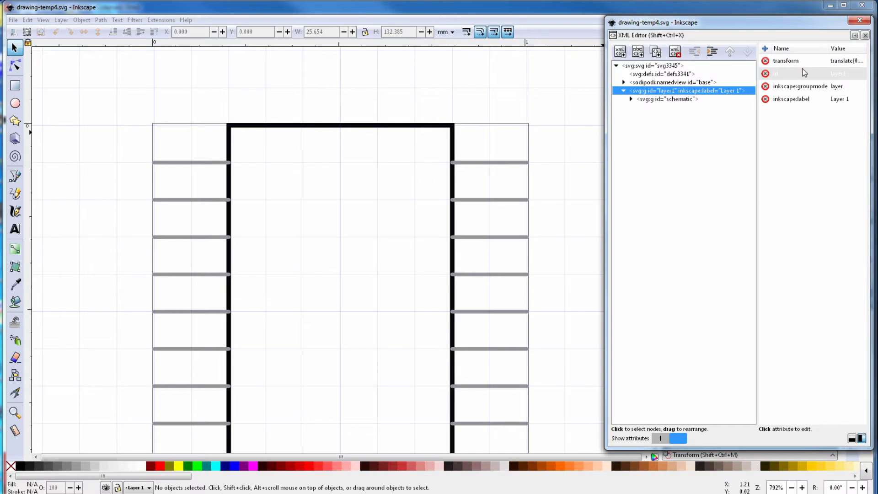
click(765, 61)
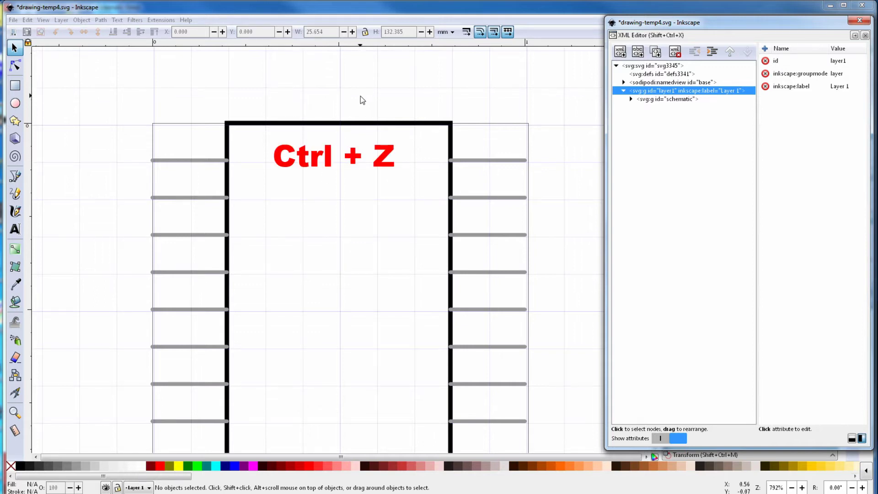
key(ctrl+z)
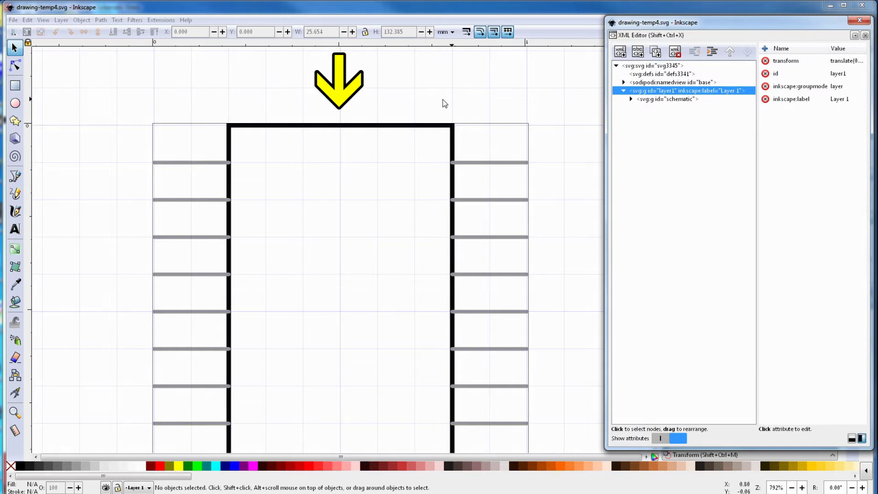
click(652, 100)
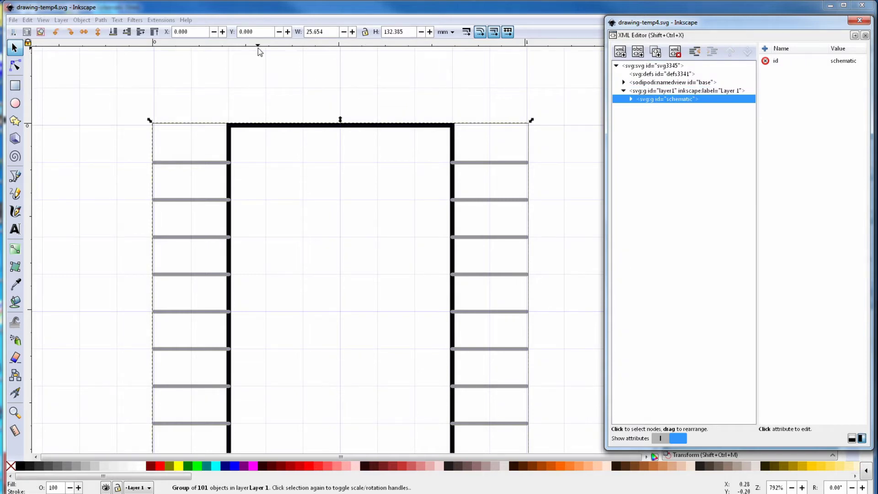
click(26, 21)
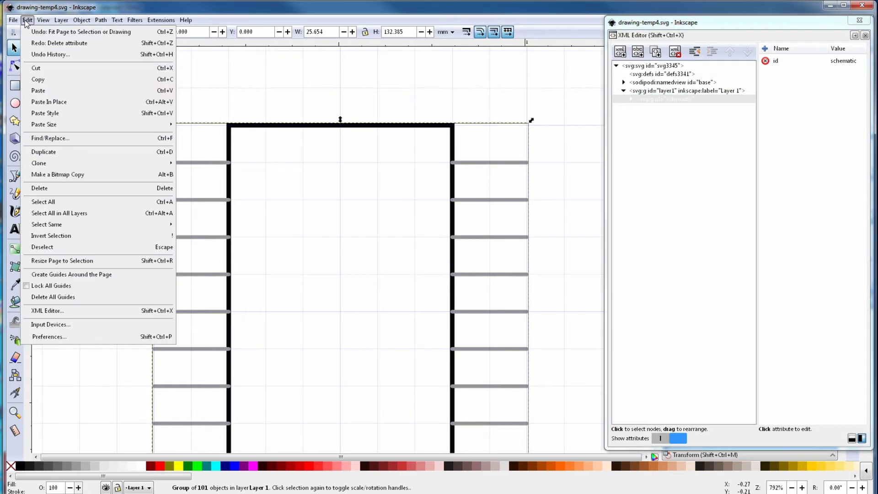
click(37, 45)
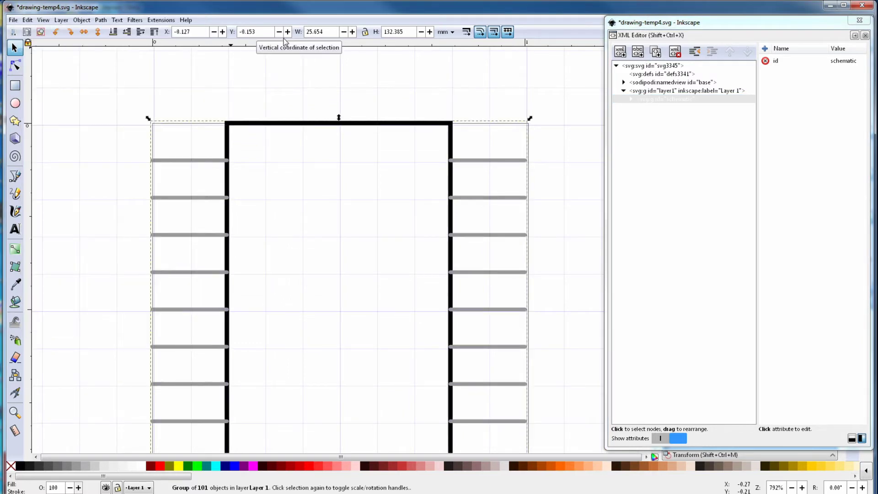
Move the schematic group to X 0, Y 0, leaving its transform attribute in place
triple_click(176, 32)
text(0)
key(Tab)
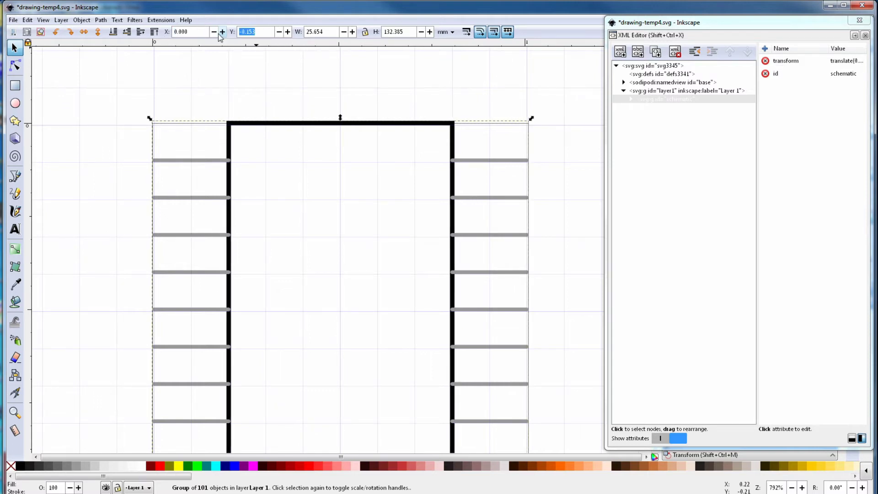
text(0)
key(Return)
click(652, 98)
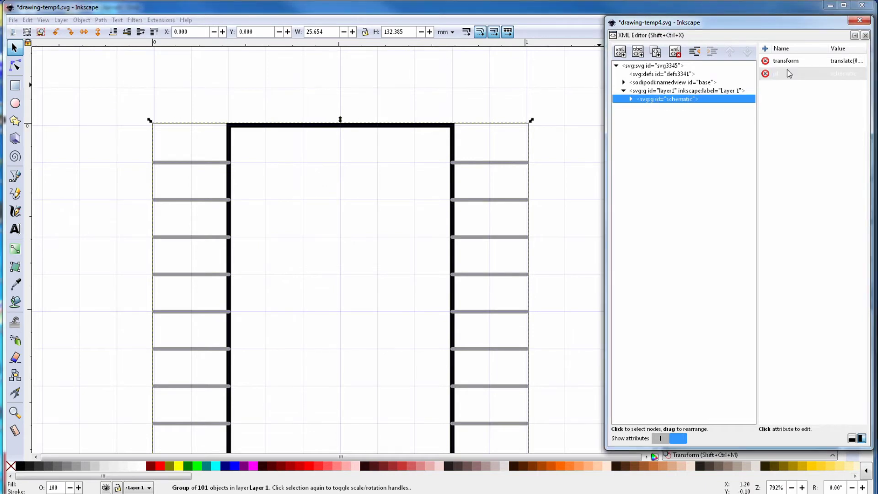
click(764, 61)
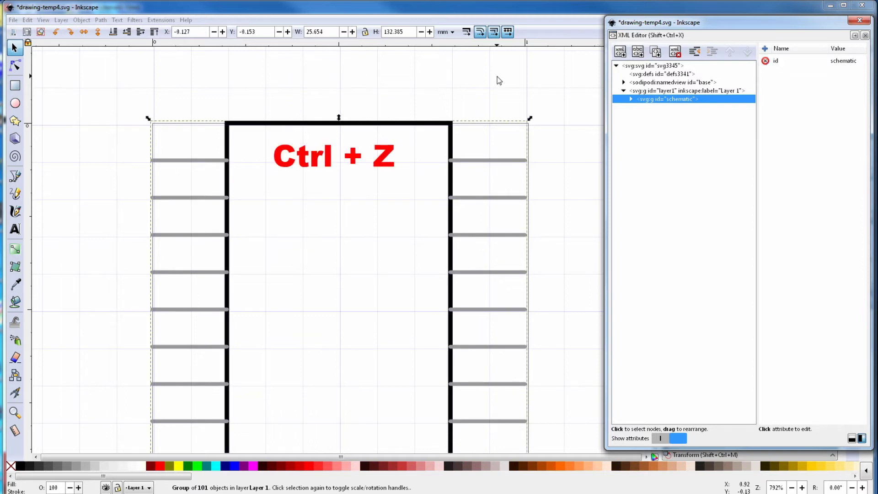
key(ctrl+z)
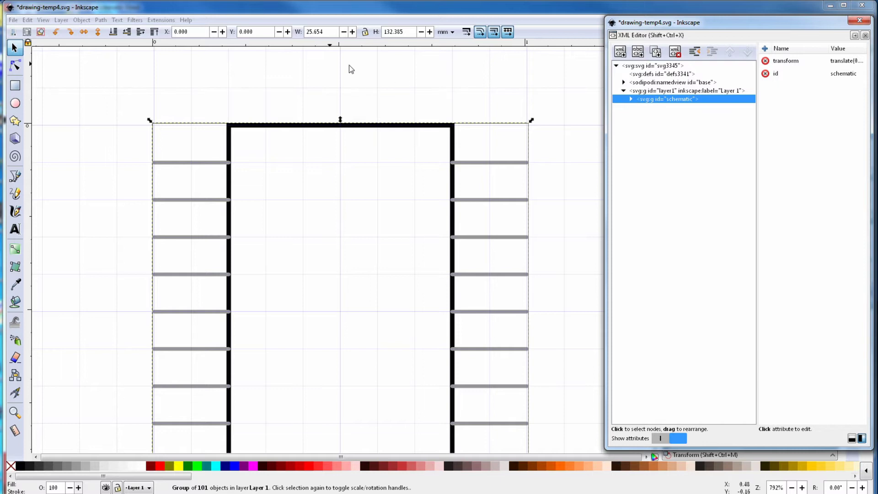
Ungroup the schematic, regroup its 101 objects as g7159, and inspect g7159 and layer1 attributes
click(82, 20)
click(95, 114)
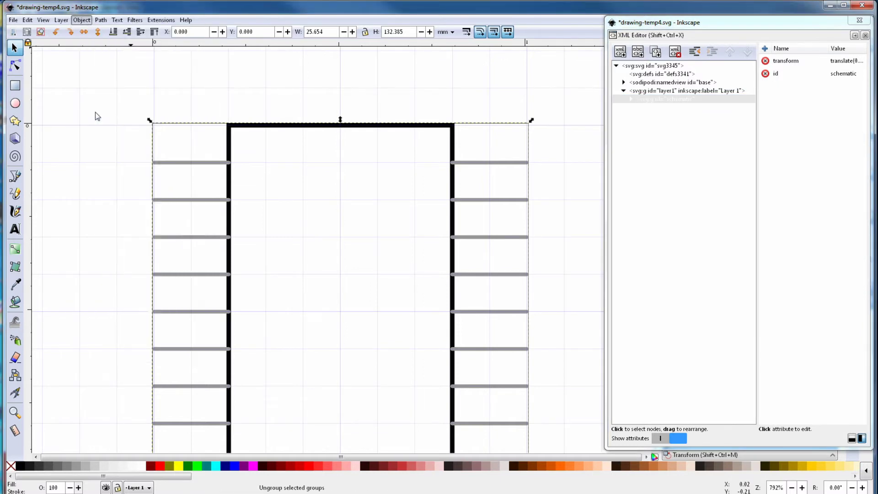
click(81, 19)
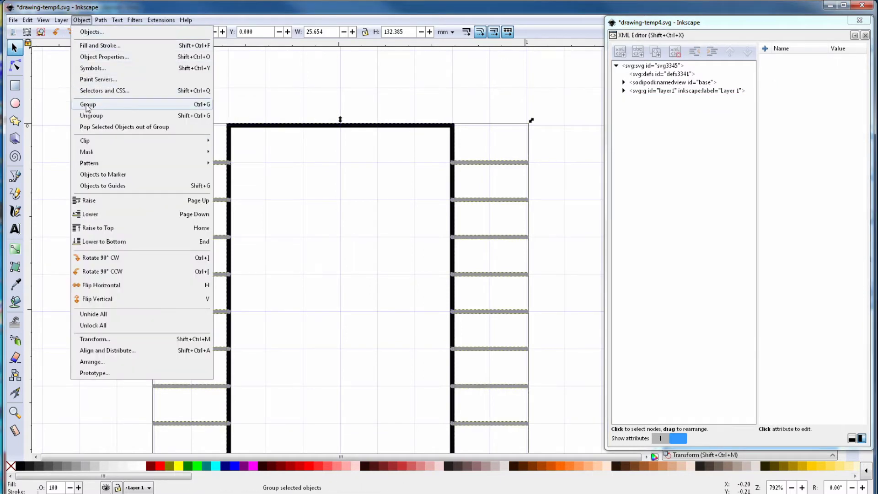
click(162, 105)
click(647, 101)
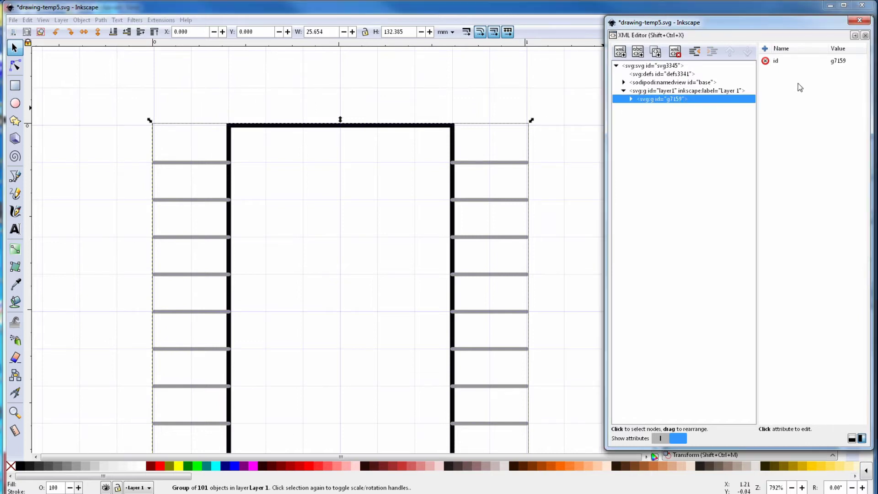
click(699, 93)
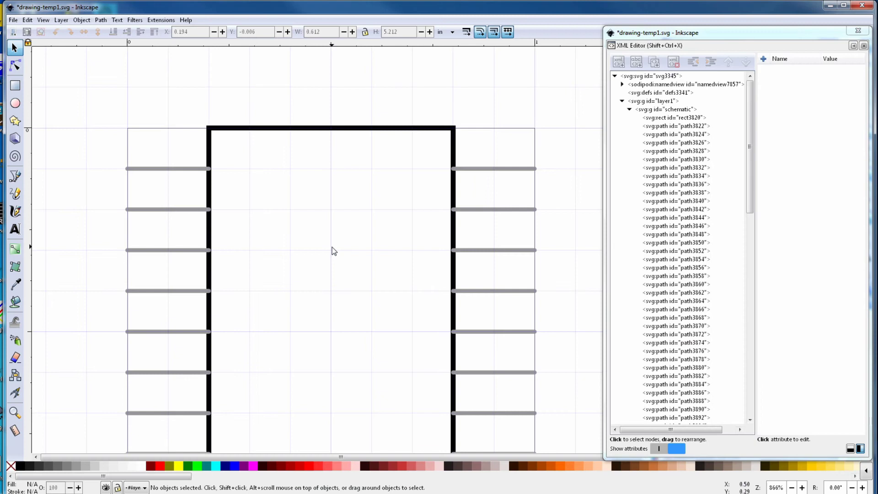
Ungroup the schematic group into its individual objects
click(648, 111)
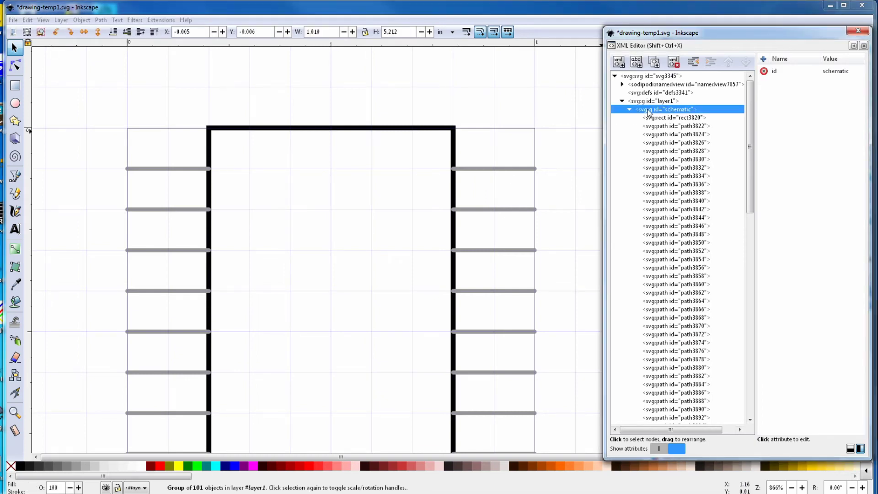
click(85, 21)
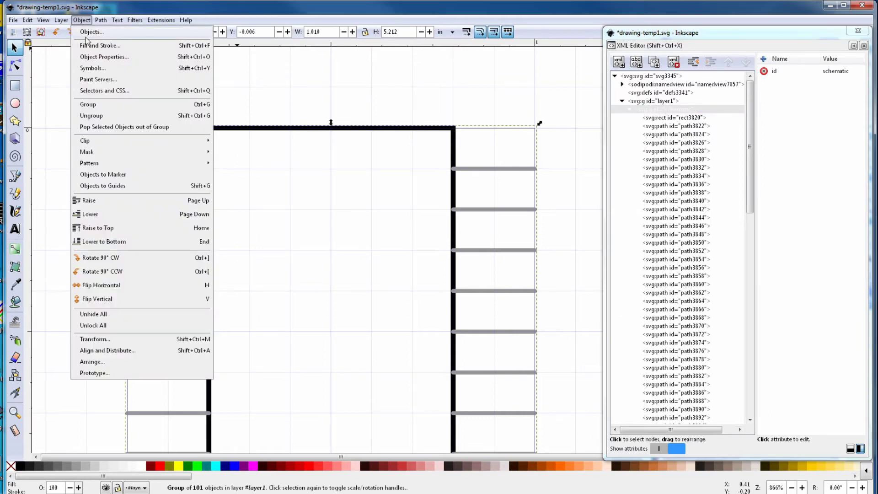
click(104, 116)
click(104, 118)
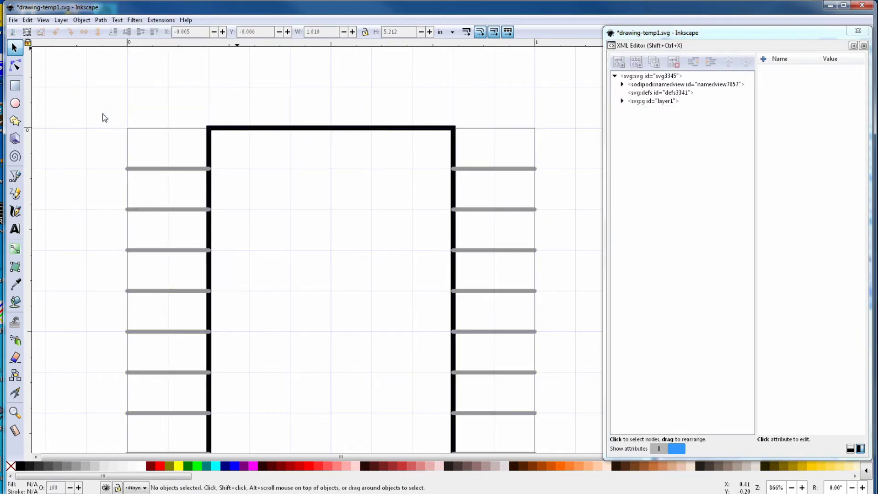
Resize the IC body rectangle to 0.600 by 5.200 and place it at X 0.2, Y 0
click(228, 130)
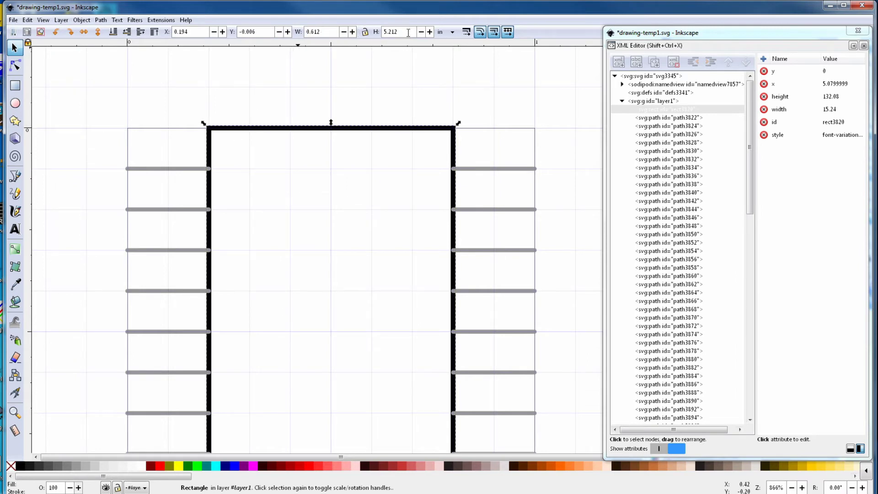
click(327, 28)
key(BackSpace)
key(BackSpace)
key(Return)
click(394, 32)
key(BackSpace)
key(BackSpace)
key(Return)
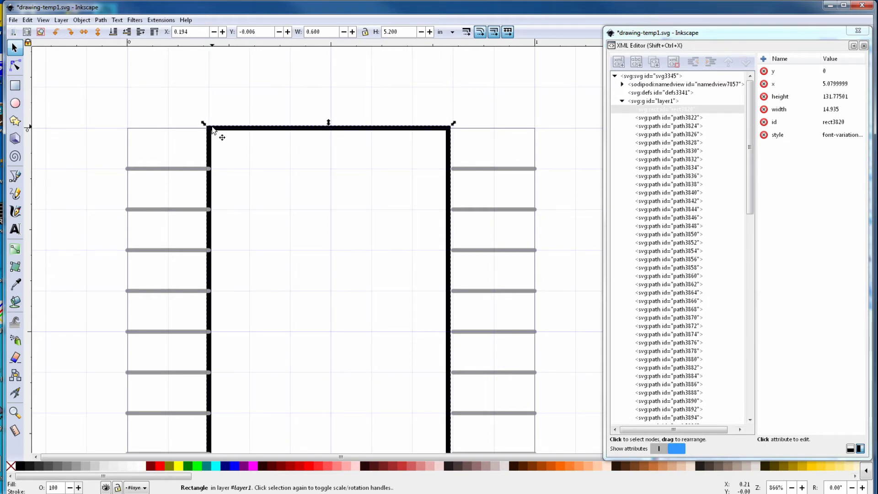
drag(197, 32, 172, 32)
text(0.2)
key(Tab)
text(0)
key(Return)
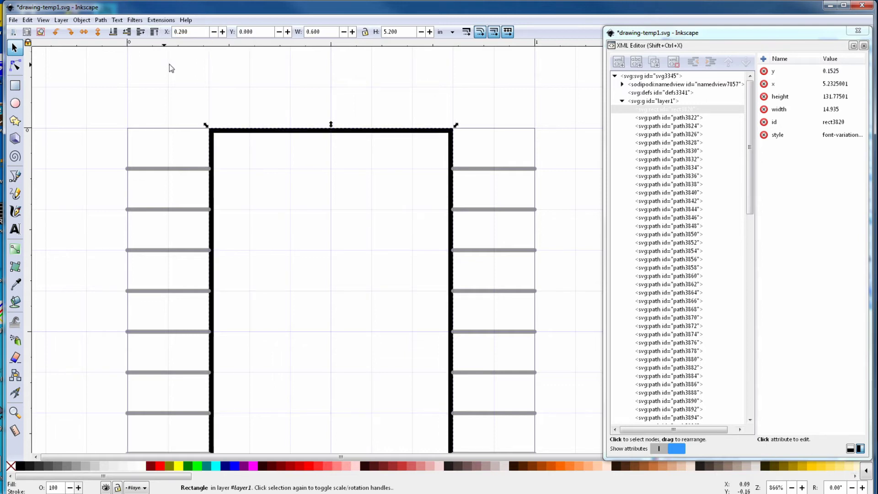
Select the pin lines and set the right-side pins' X position to 0.790
drag(99, 74, 227, 357)
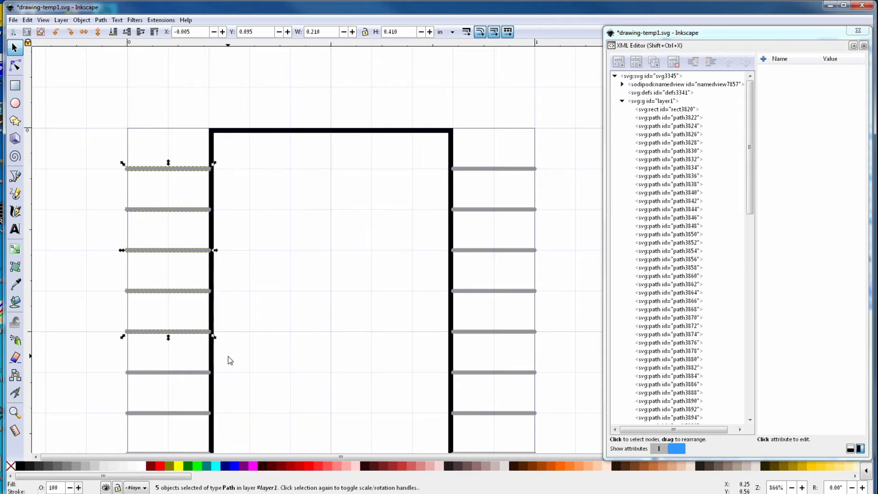
drag(186, 31, 166, 37)
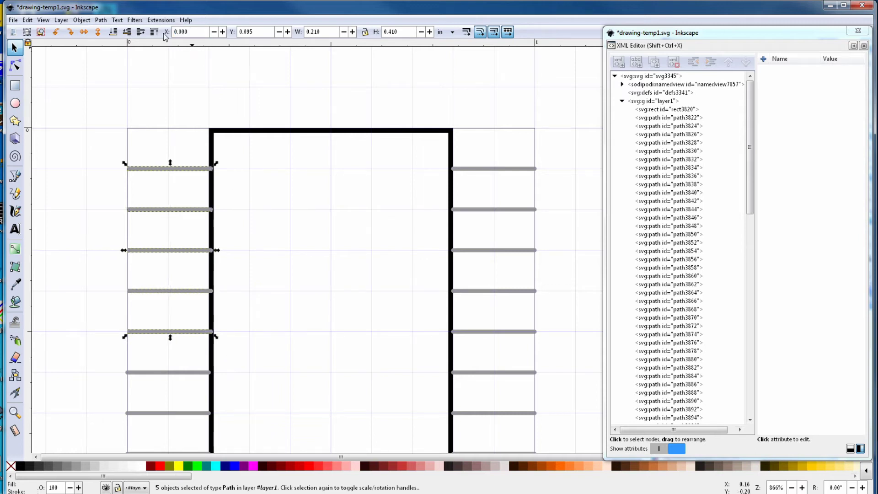
drag(408, 98, 558, 356)
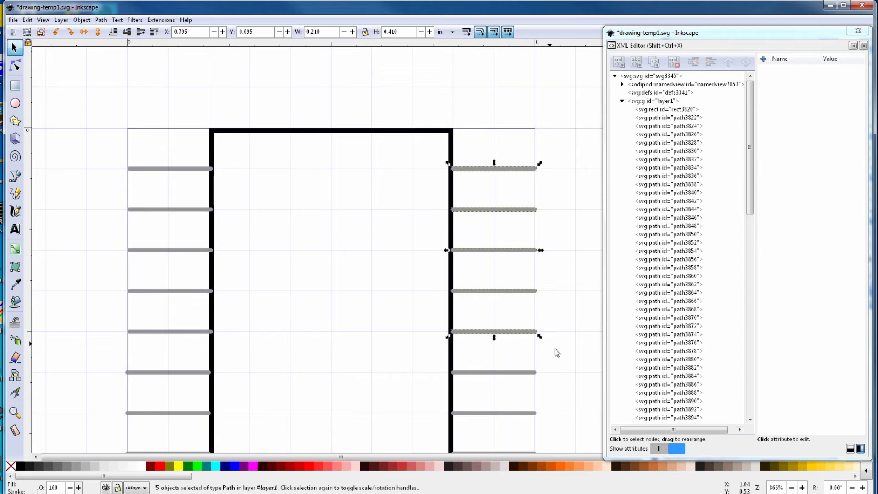
drag(189, 31, 185, 31)
text(0)
key(Return)
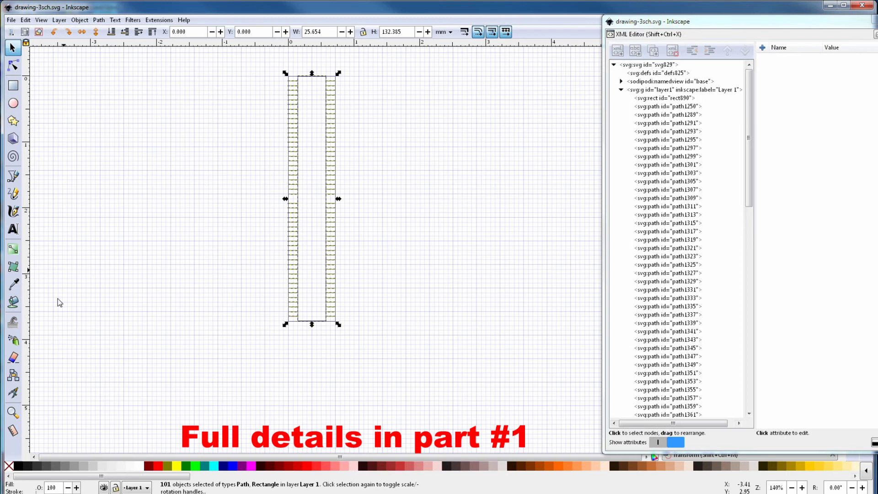
Group all selected schematic objects and set the group's id to 'schematic'
click(80, 19)
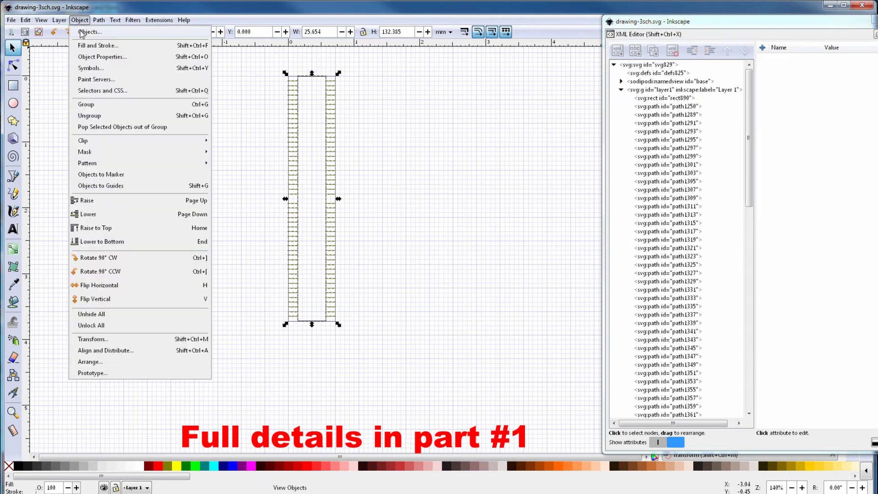
click(86, 109)
click(827, 62)
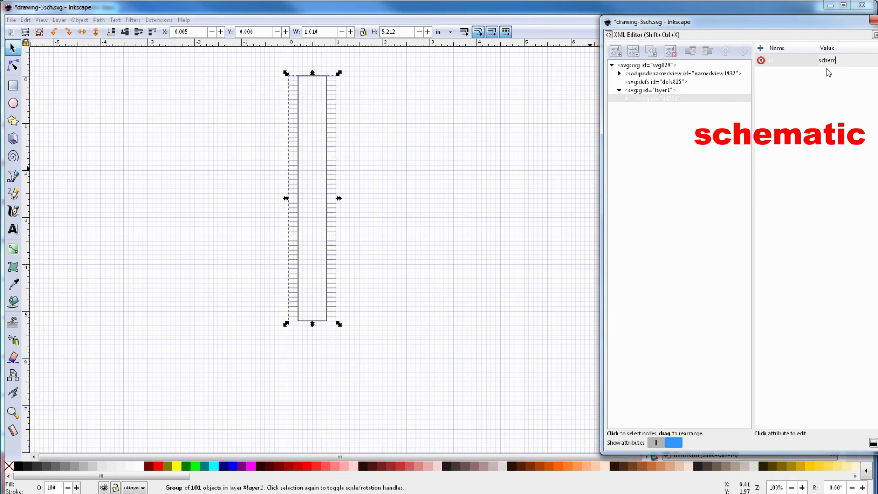
text(schematic)
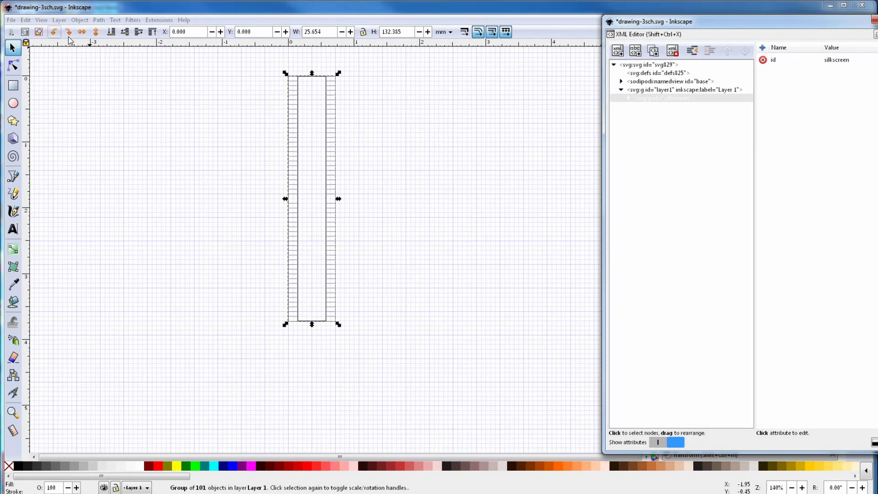
Save the drawing as Plain SVG
click(11, 19)
click(26, 99)
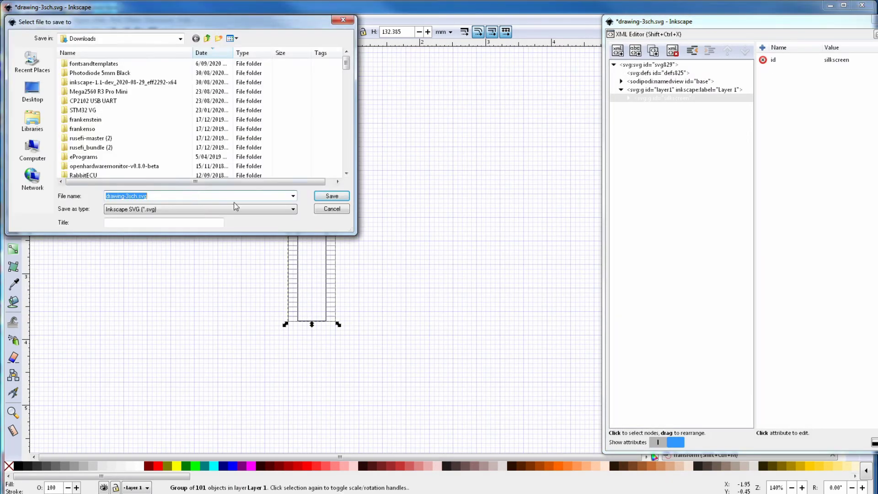
click(287, 209)
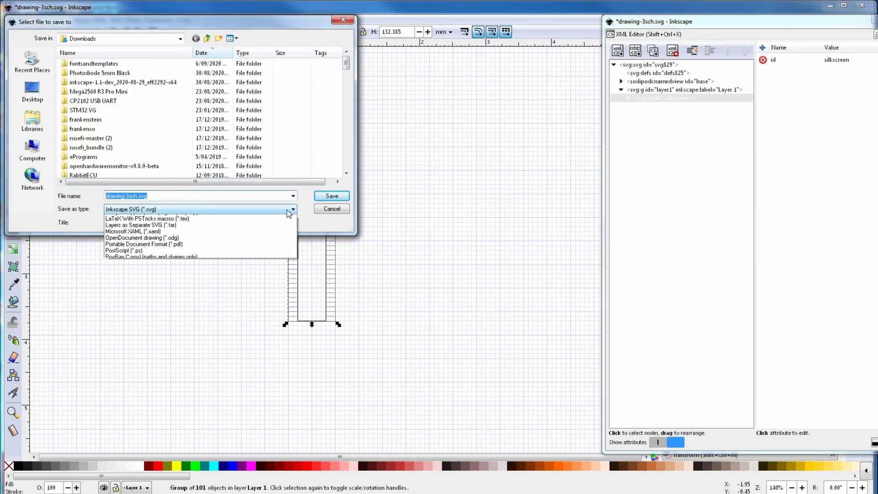
click(324, 198)
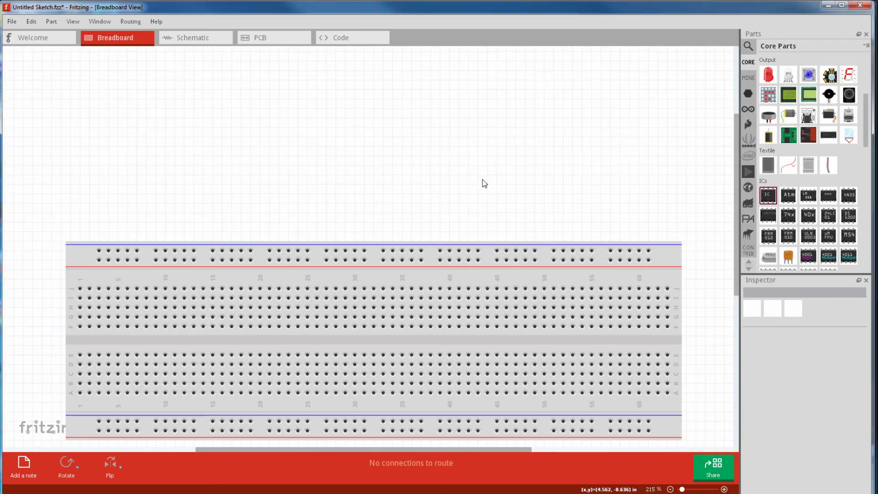
Drop a generic IC from Core Parts onto the sketch and set its pin count to 100
drag(768, 195, 171, 181)
click(849, 395)
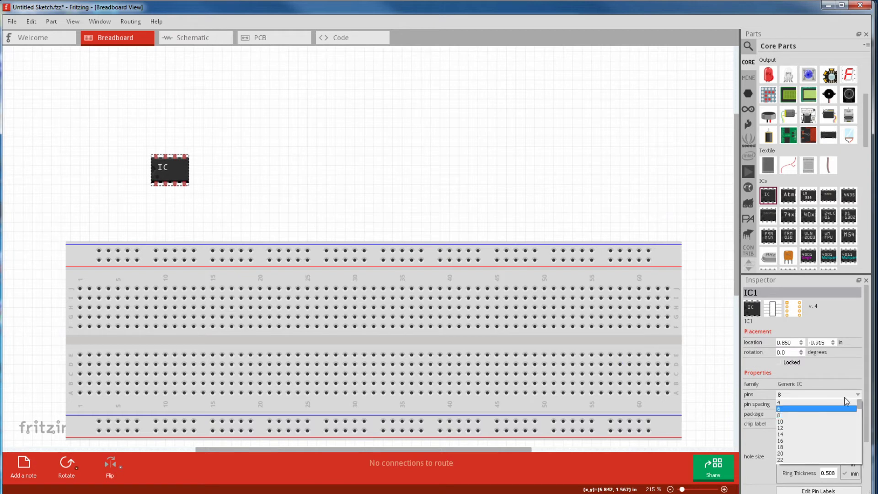
scroll(821, 426, down, 10)
scroll(821, 426, down, 2)
click(793, 421)
right_click(416, 176)
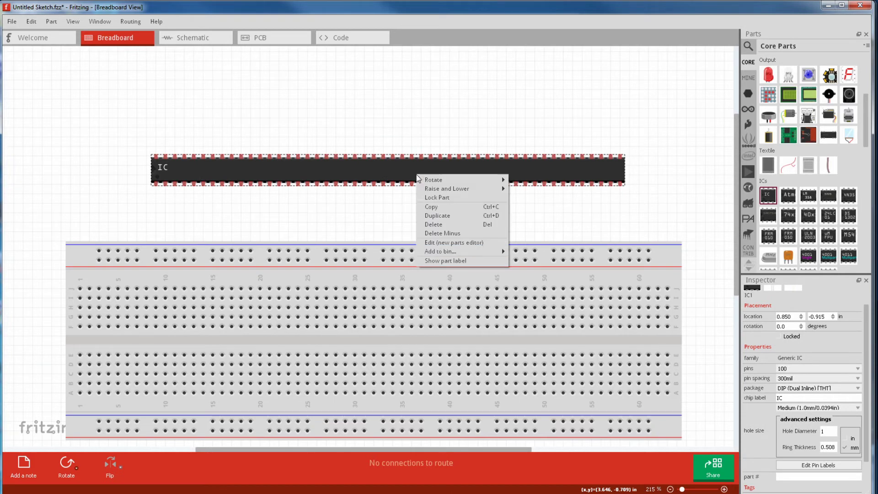
Open the IC in the parts editor and load drawing-3sch.svg as its schematic image
click(437, 244)
click(130, 36)
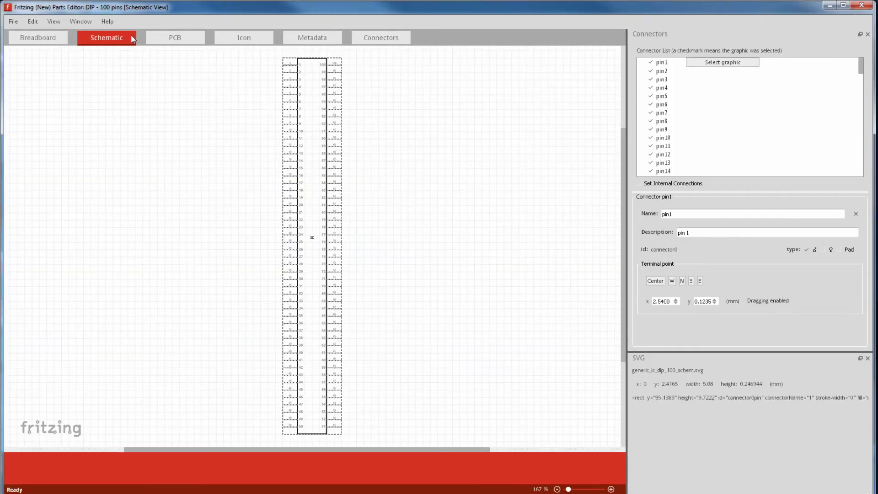
click(14, 21)
click(20, 34)
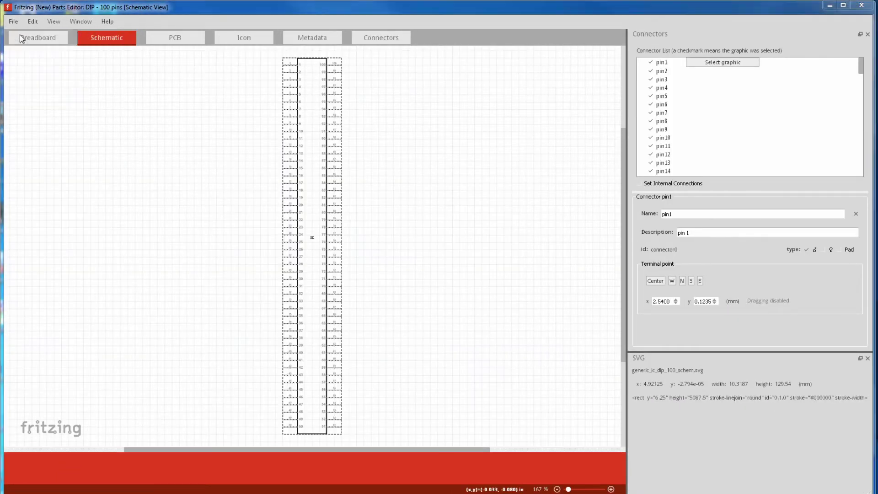
click(323, 259)
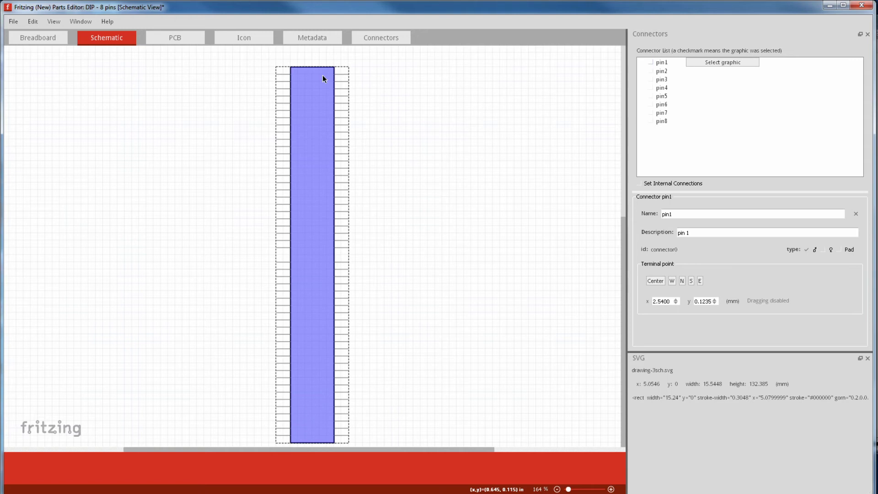
Assign the top-left pin line to pin1 and select pin8 for assignment
scroll(322, 75, up, 10)
click(662, 62)
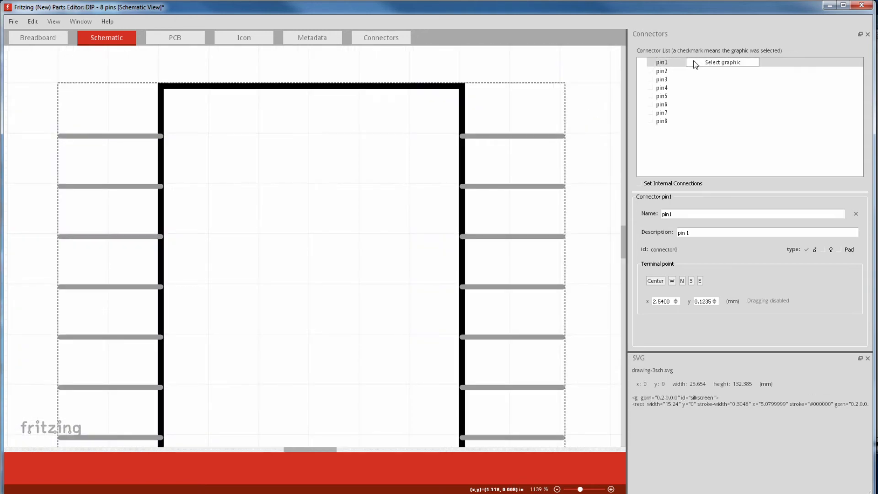
click(118, 137)
click(671, 121)
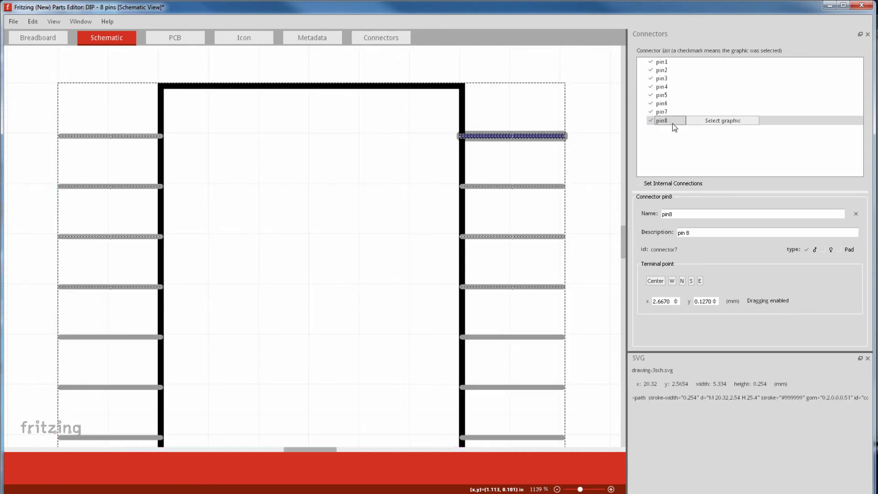
Save the edited IC as a new part with the prefix 'te'
click(13, 21)
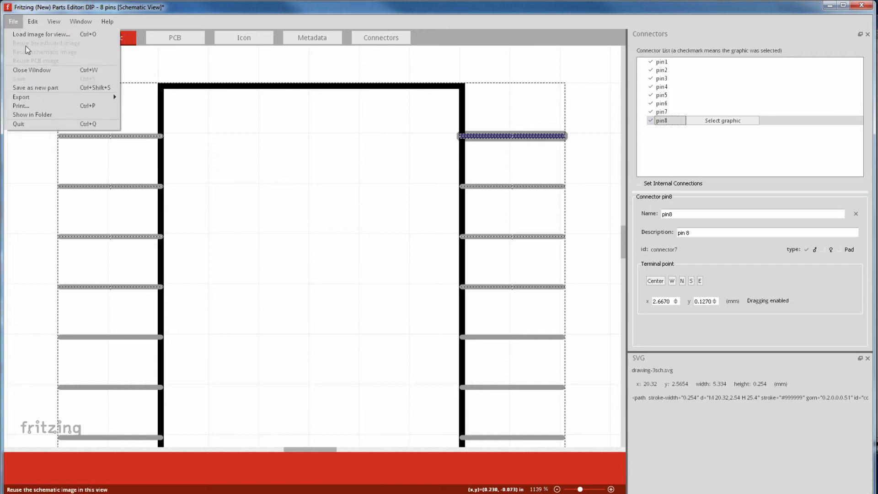
click(34, 86)
text(te)
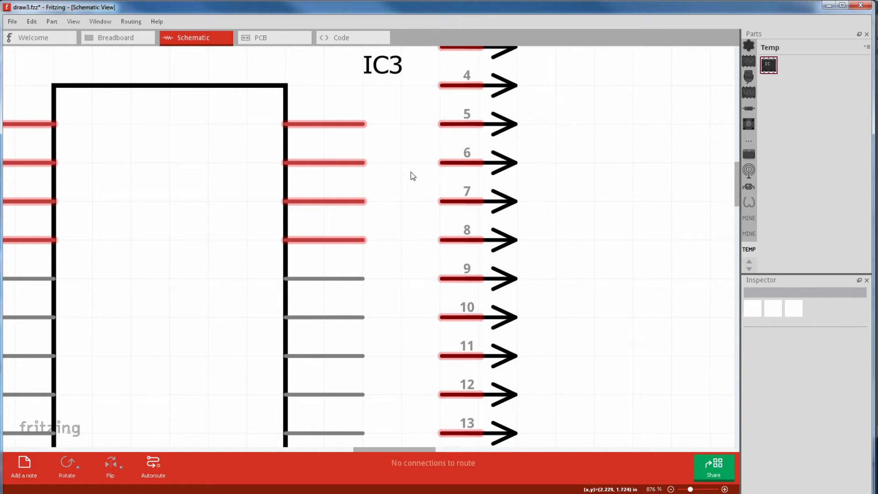
Set pin8's terminal point to the east end of its line and test wiring from it
mouse_move(360, 163)
mouse_down()
mouse_move(462, 309)
mouse_move(462, 323)
mouse_up()
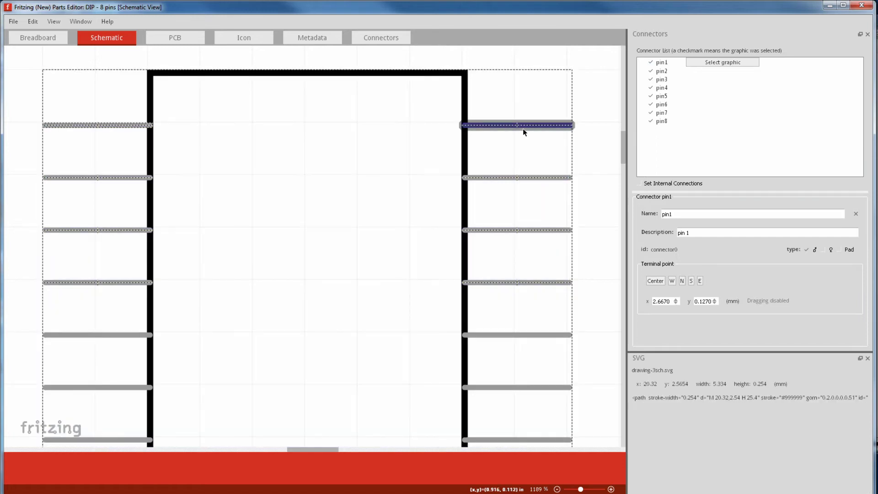
click(658, 122)
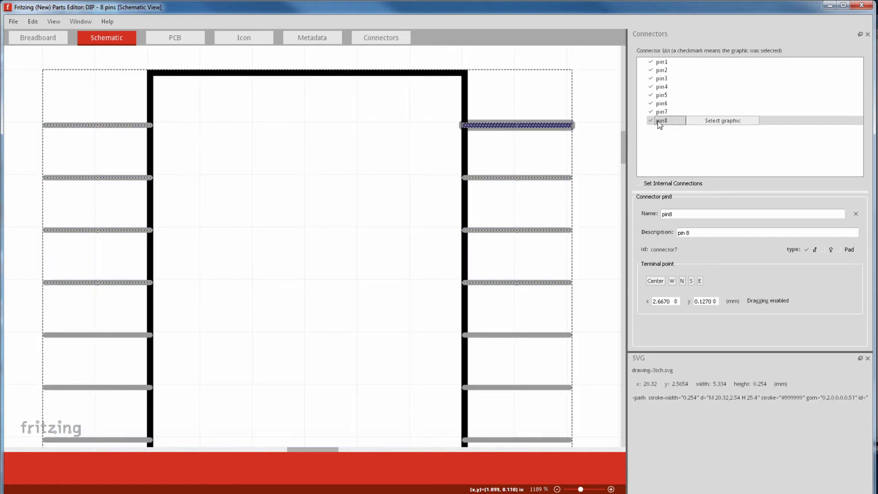
click(700, 281)
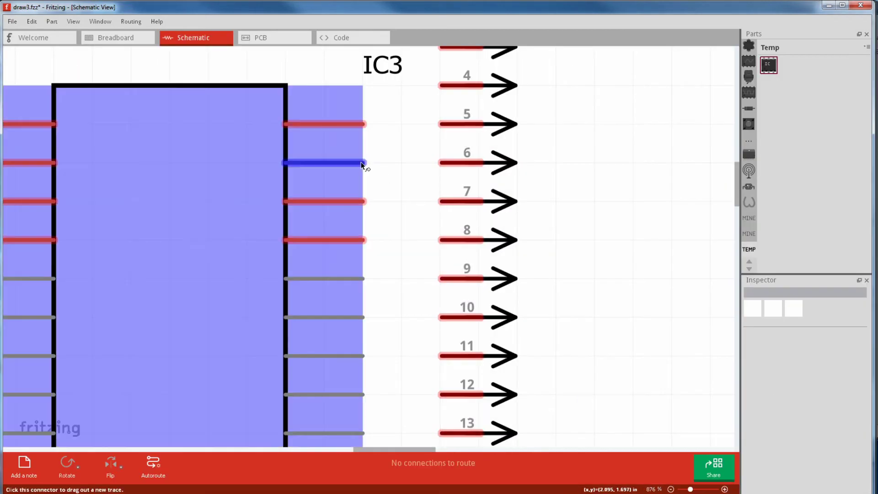
drag(361, 162, 440, 278)
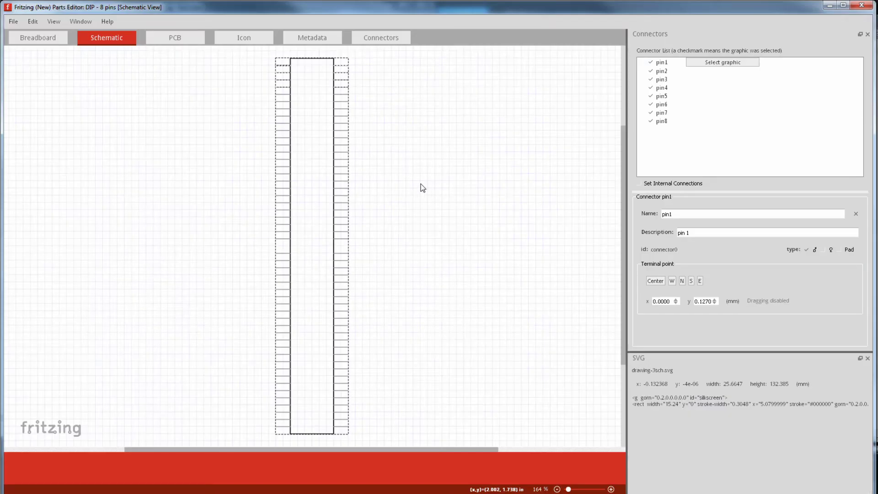
Show the saved part's files in their folder and open the test_ schematic SVG in Inkscape
click(18, 21)
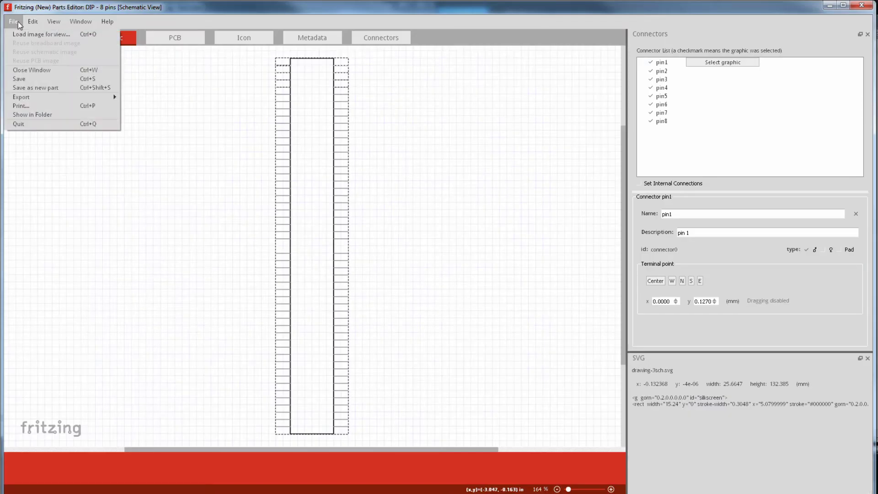
click(33, 114)
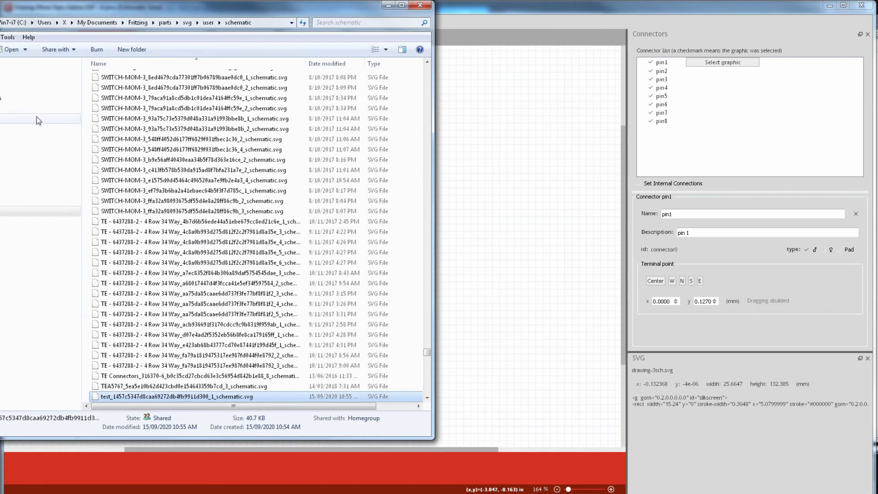
double_click(156, 397)
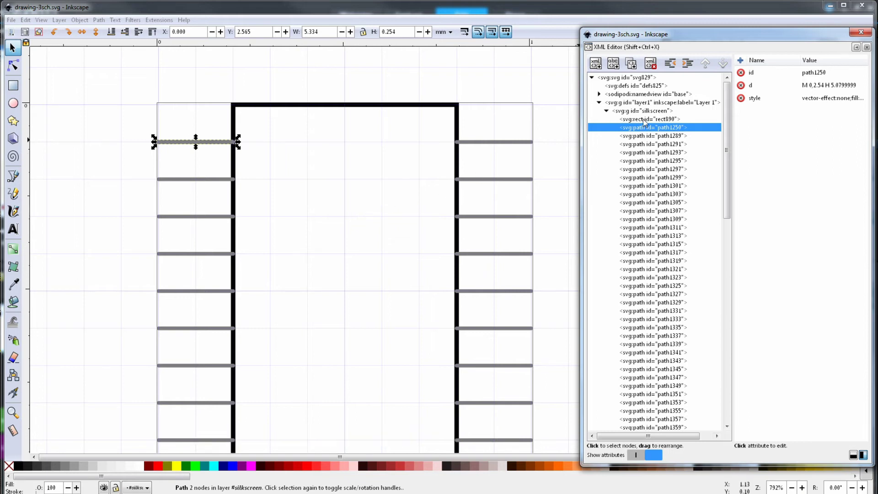
Change the first pin line's id to connector0pin in the XML Editor
click(810, 72)
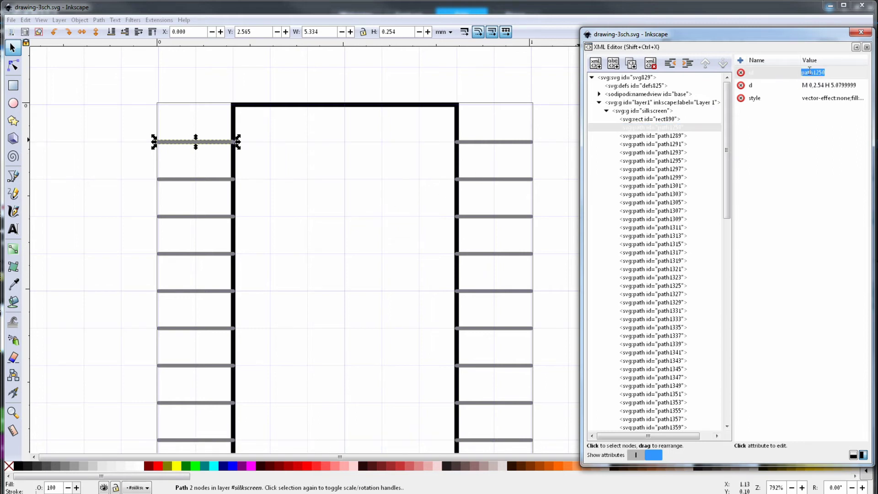
text(connector0pin)
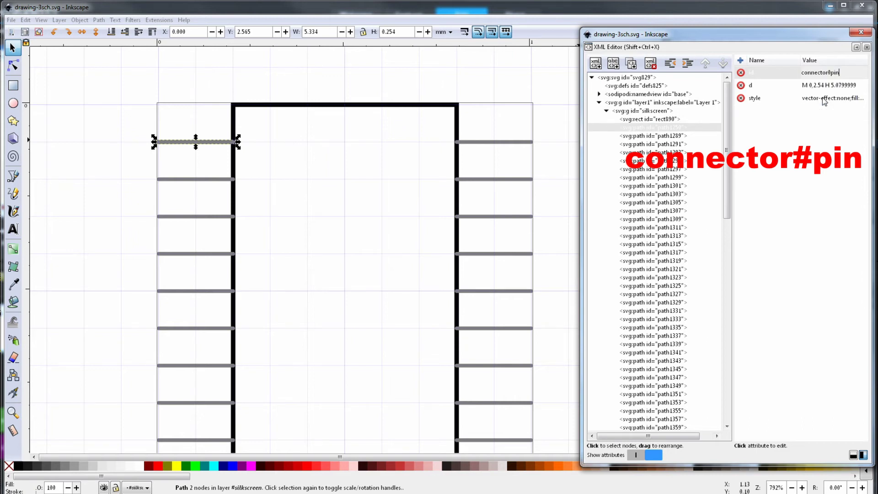
key(Return)
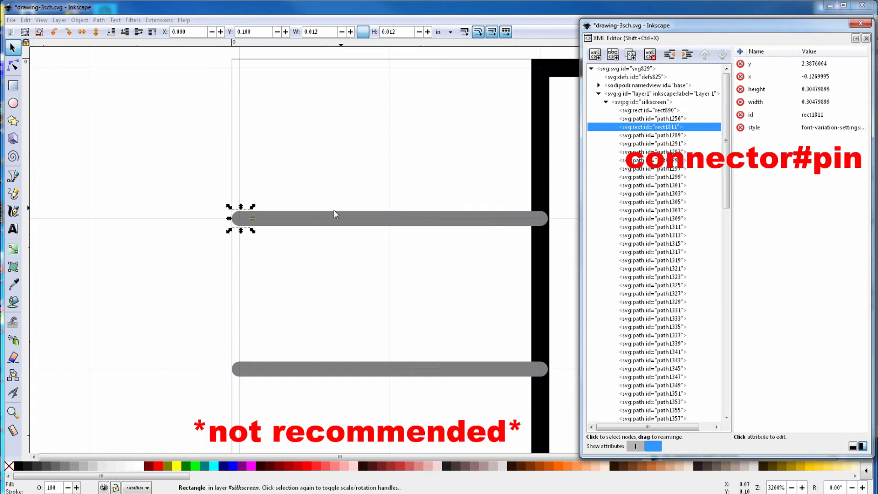
Set a pin rectangle's id to its connector terminal name, then wire IC4's pin end to pin 9
click(807, 116)
right_click(807, 115)
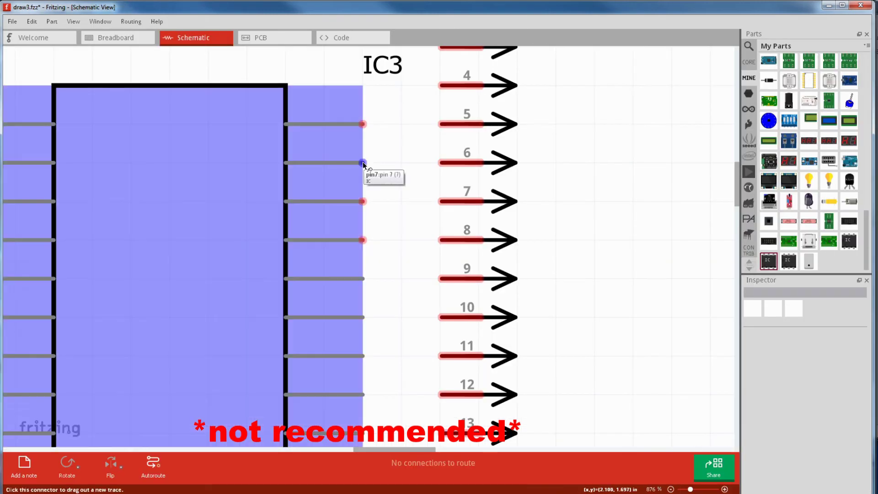
drag(363, 162, 446, 279)
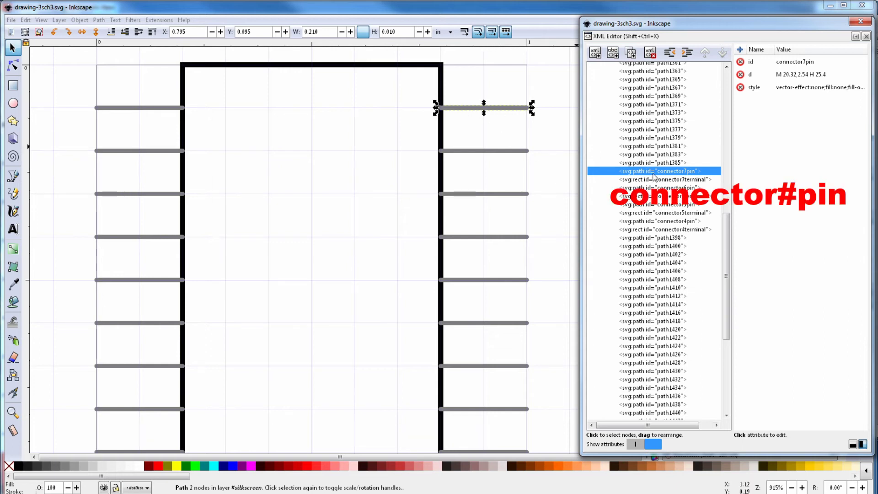
click(672, 179)
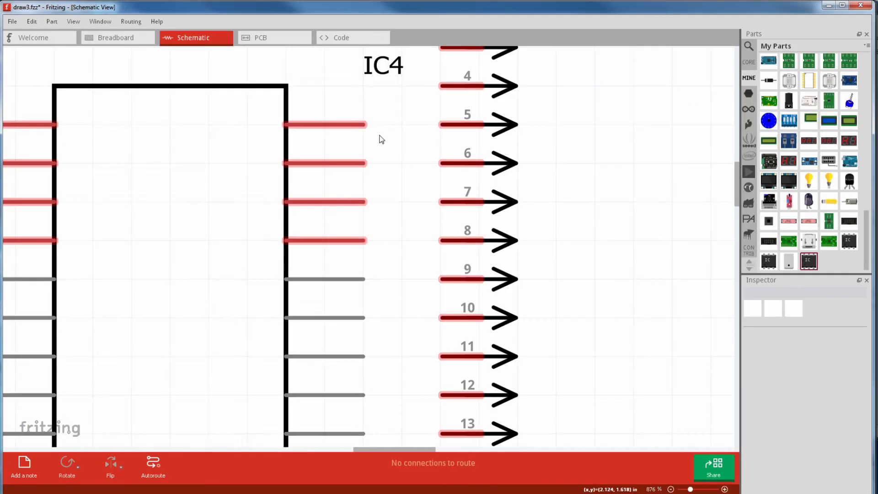
drag(362, 124, 457, 281)
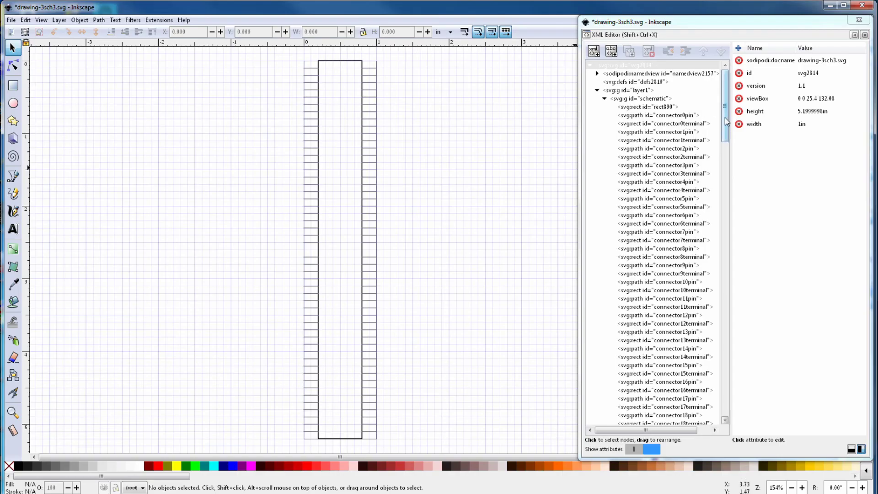
Copy the breadboard's pin-label group into the schematic drawing and colour it 50% gray
drag(724, 112, 752, 397)
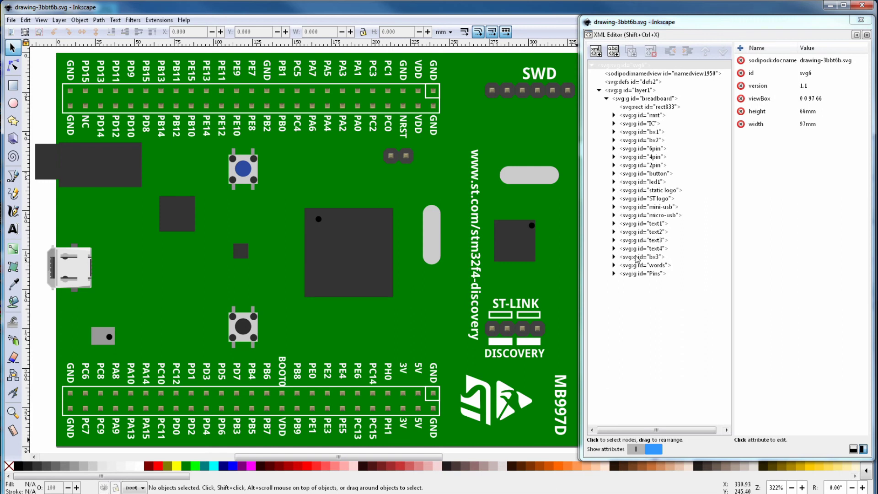
click(640, 240)
click(25, 20)
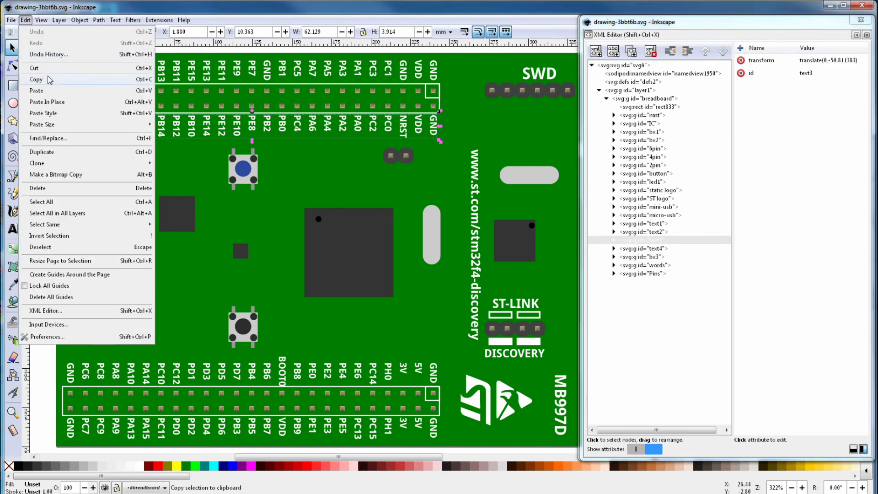
click(47, 83)
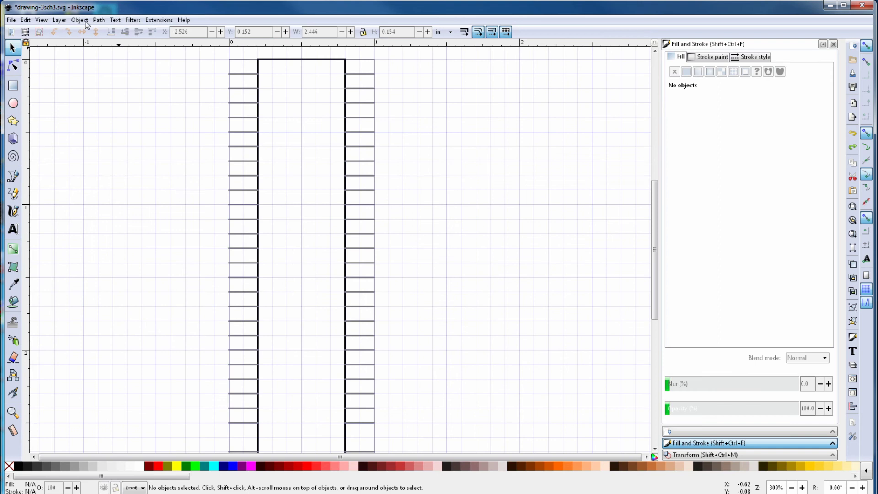
click(26, 20)
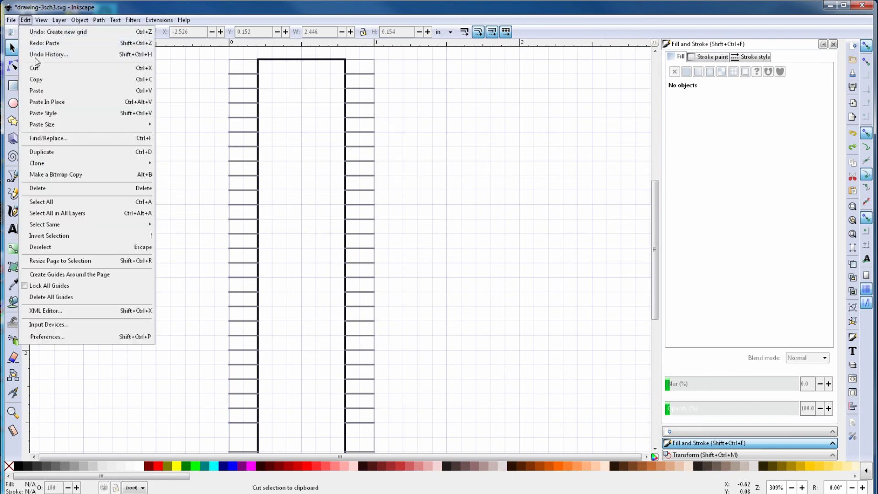
click(40, 100)
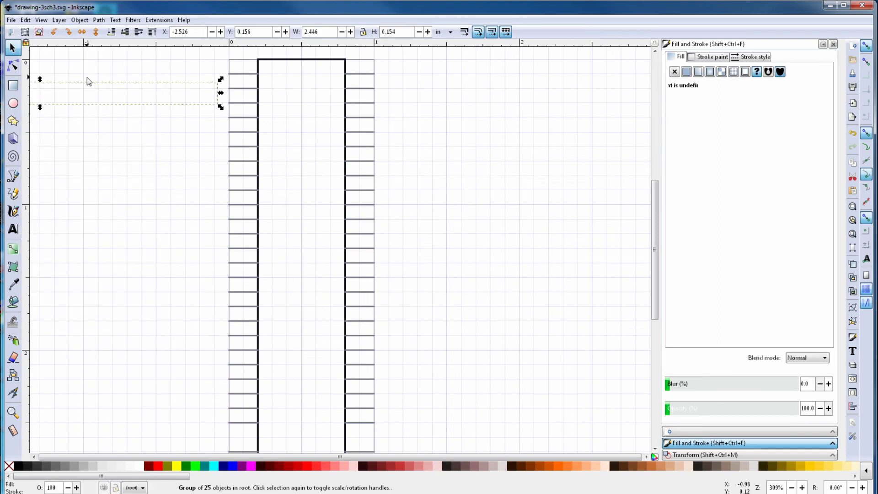
click(63, 467)
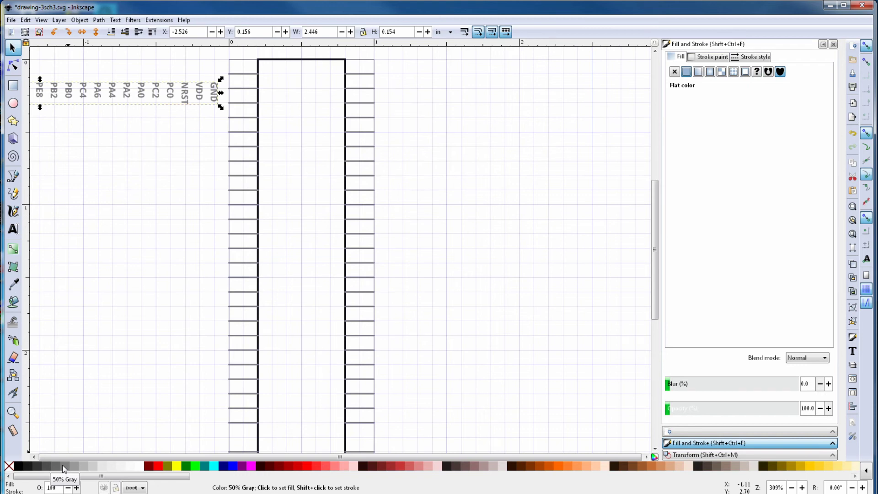
Rotate the label row 90 degrees and place it beside the chip's right-side pins
drag(88, 100, 483, 235)
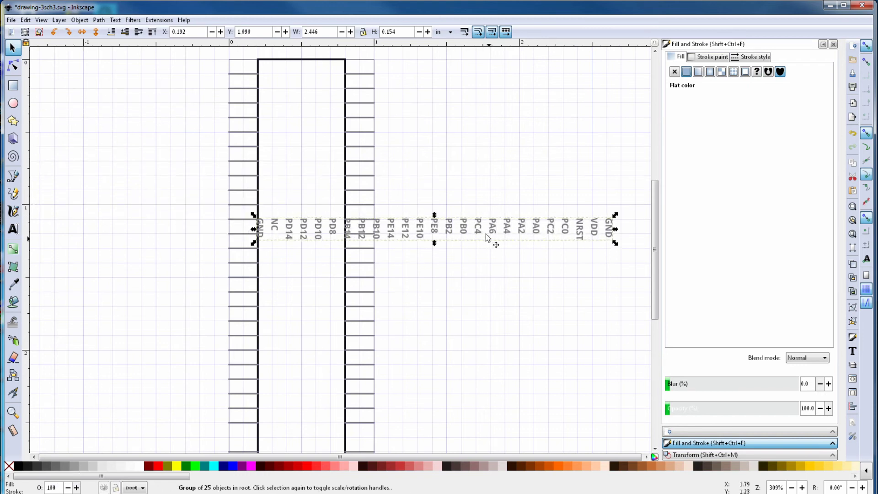
click(701, 455)
click(711, 58)
text(90)
key(Return)
click(812, 413)
click(700, 443)
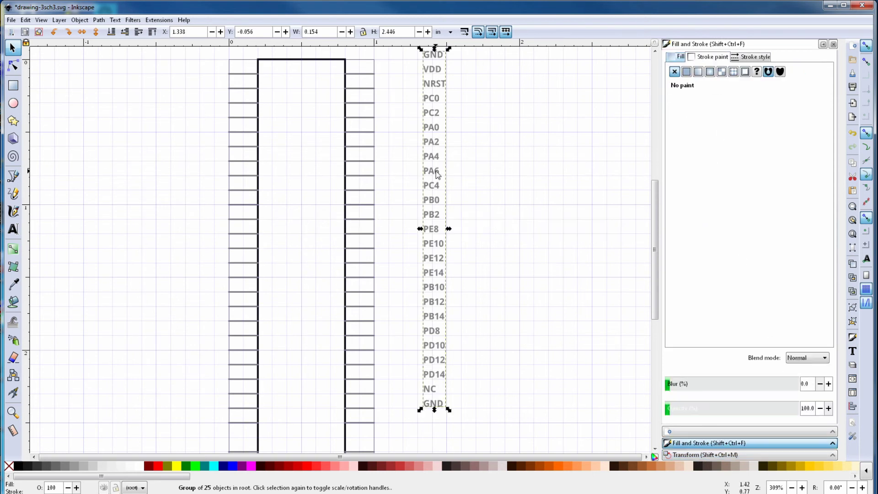
drag(435, 177, 330, 196)
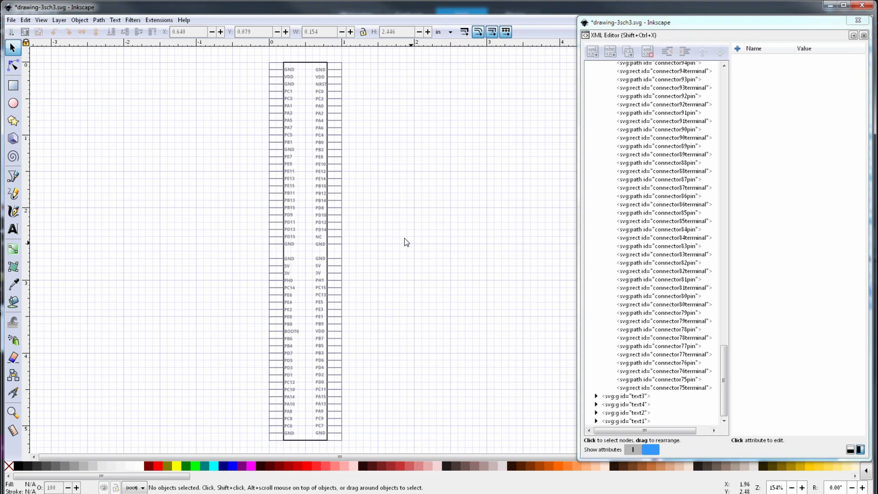
Move the pin-label group into the schematic layer and lower it to the bottom
click(634, 395)
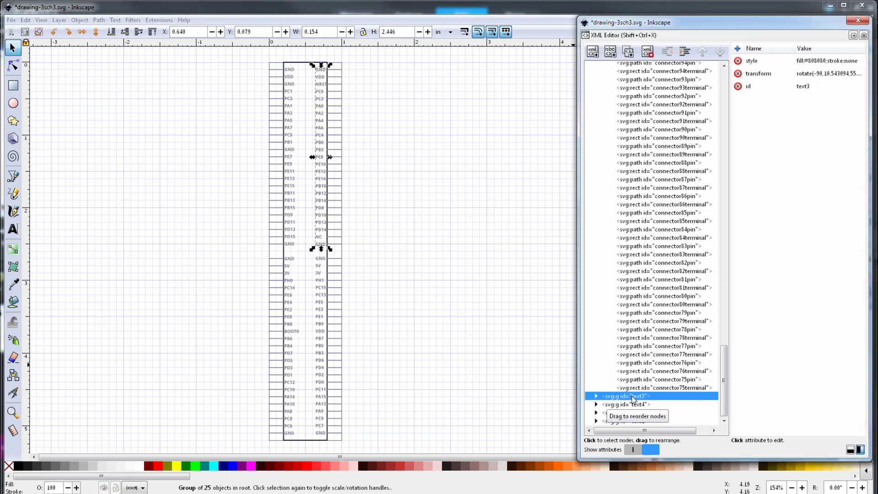
click(684, 51)
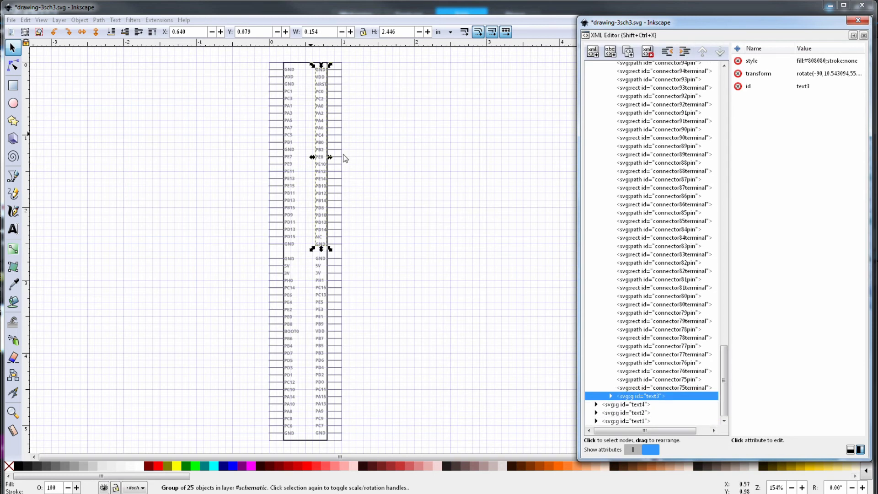
click(111, 32)
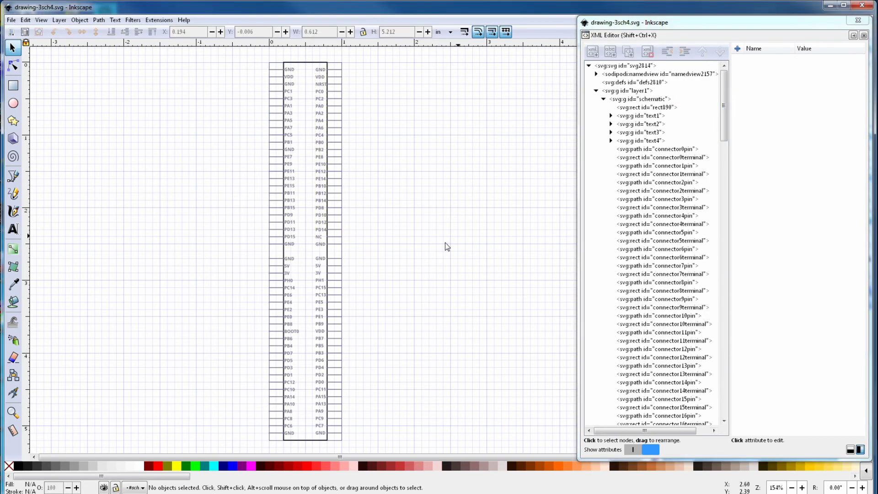
In text1, remove the unit from each pin label's font-size style value
click(611, 116)
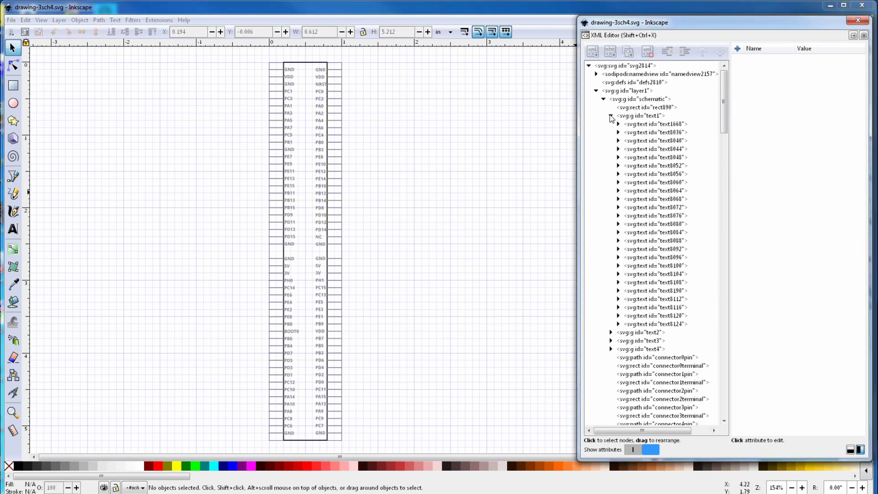
click(642, 124)
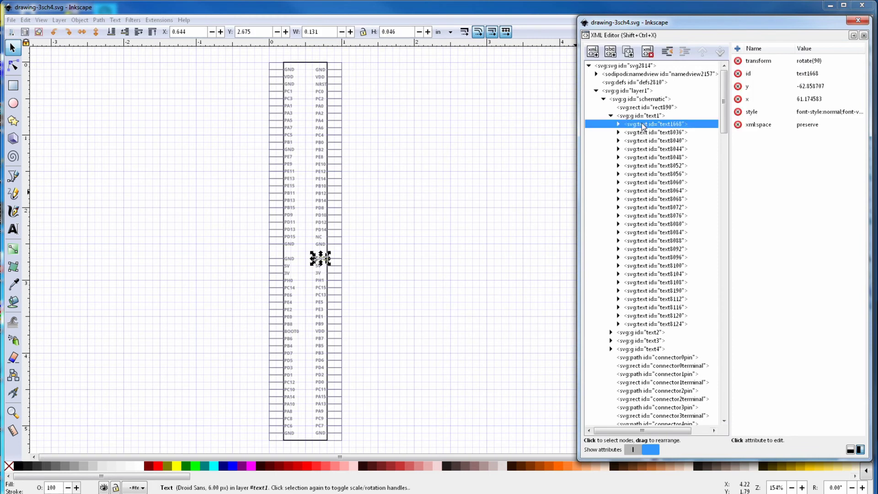
click(814, 112)
key(BackSpace)
key(BackSpace)
key(BackSpace)
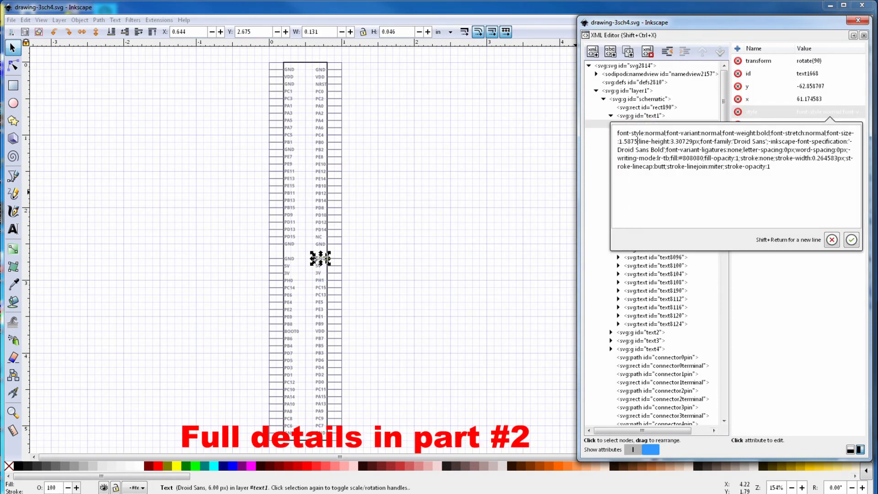
click(850, 240)
click(631, 132)
click(807, 112)
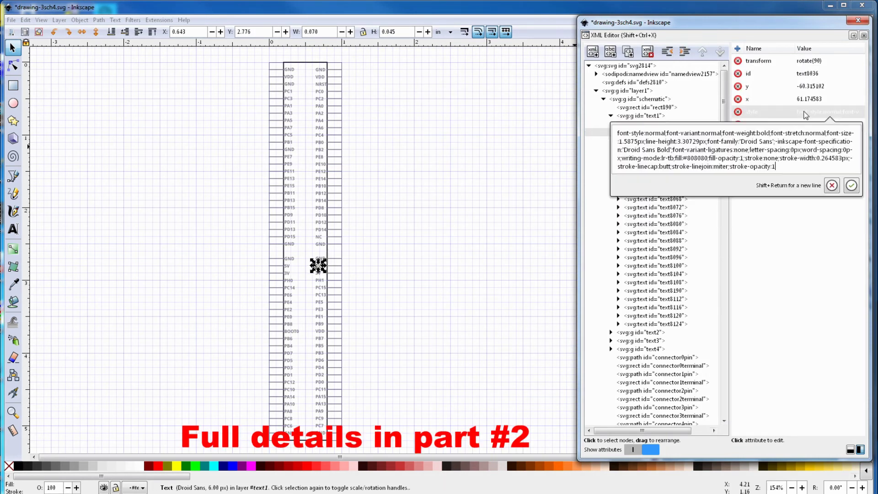
click(650, 140)
key(BackSpace)
key(BackSpace)
key(BackSpace)
key(Return)
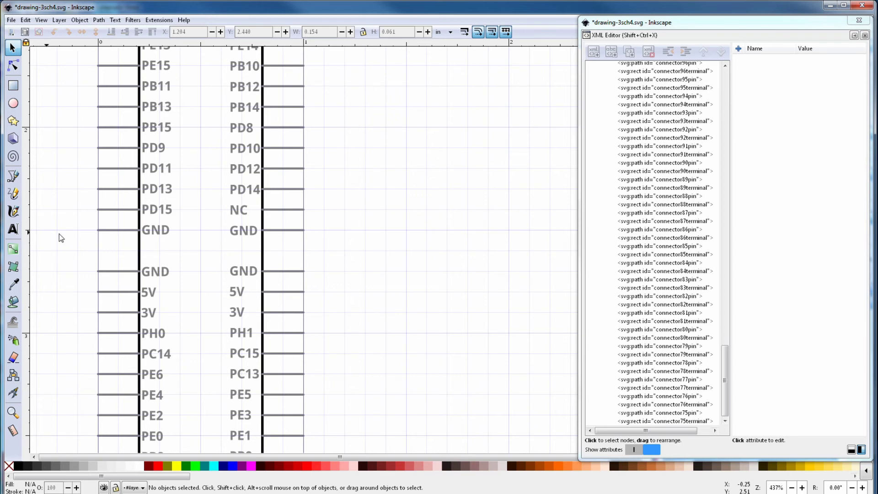
Add the black text 'STM32F407G-DISC1' to the right of the chip
click(13, 229)
click(366, 230)
text(STM32F407G-DISC1)
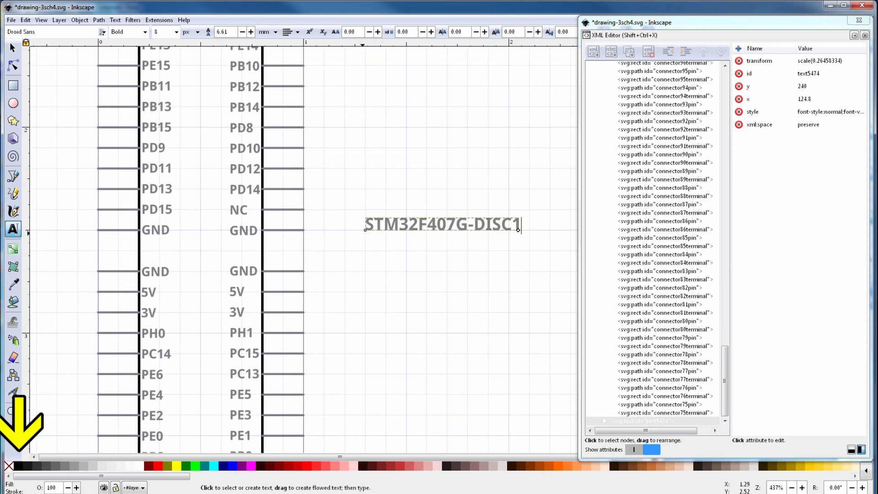
click(32, 466)
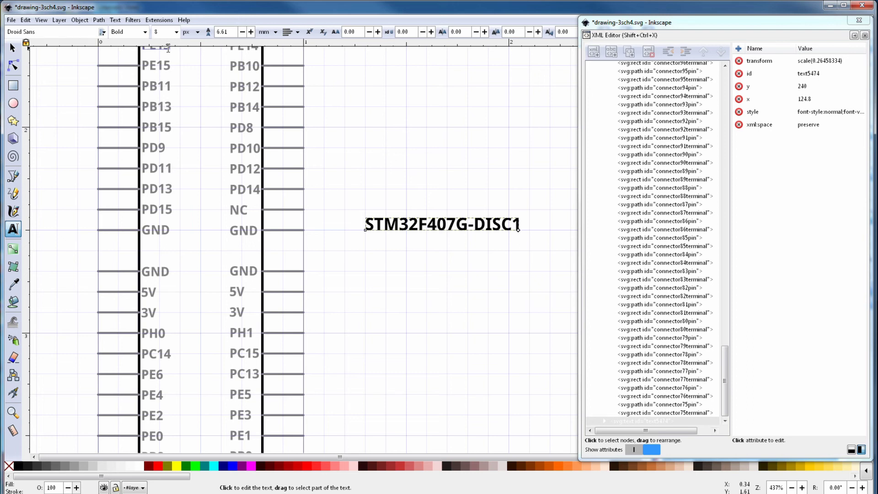
Convert the title to outlines, rotate it -90°, and place it between the pin columns
click(99, 20)
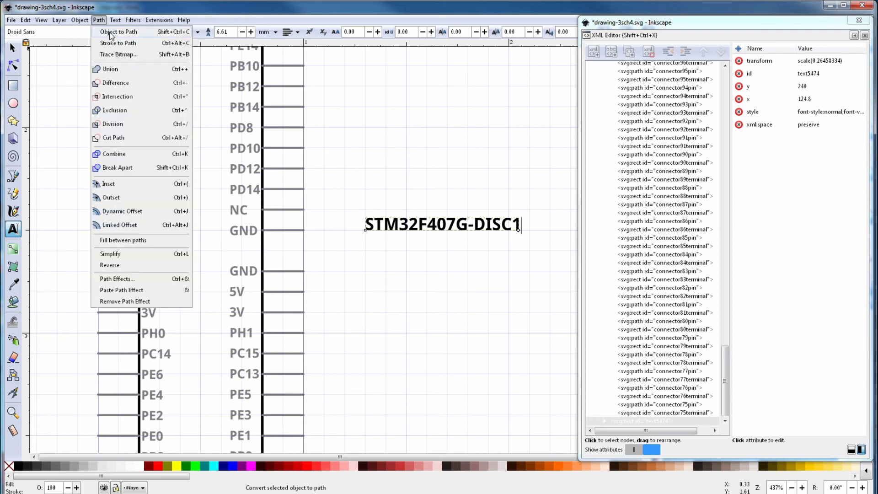
click(112, 33)
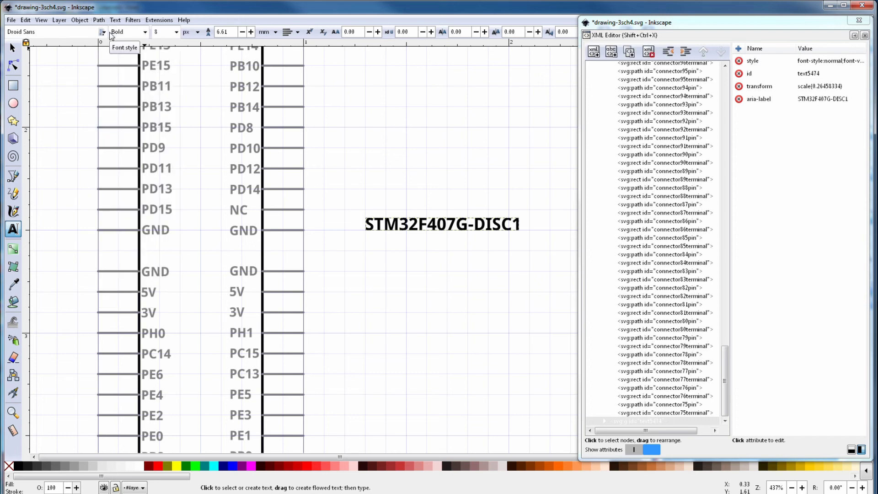
click(604, 421)
scroll(609, 424, down, 2)
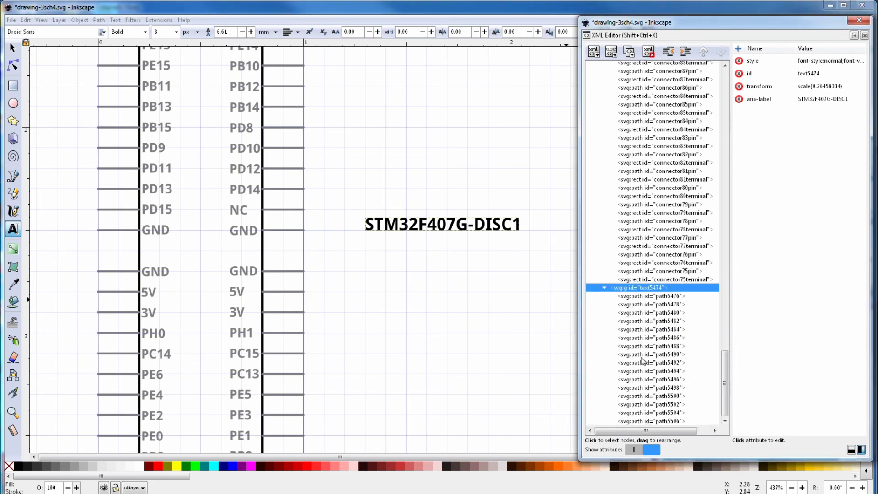
key(shift+ctrl+m)
click(12, 48)
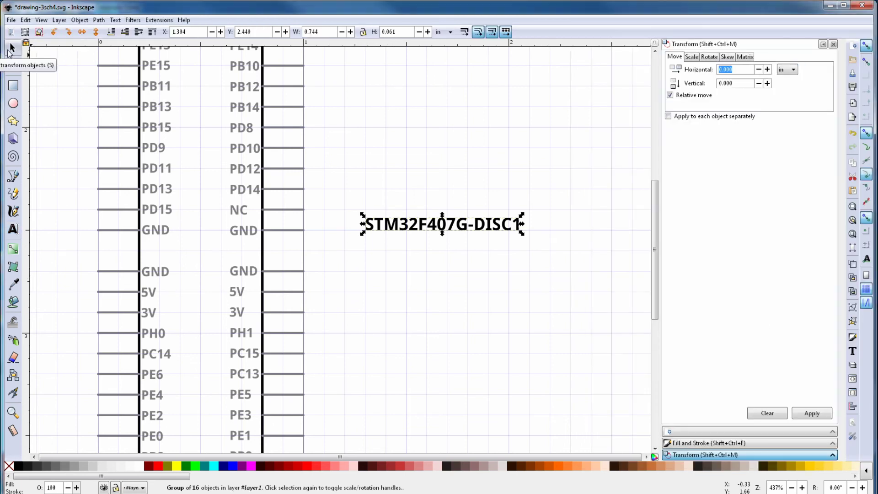
click(708, 57)
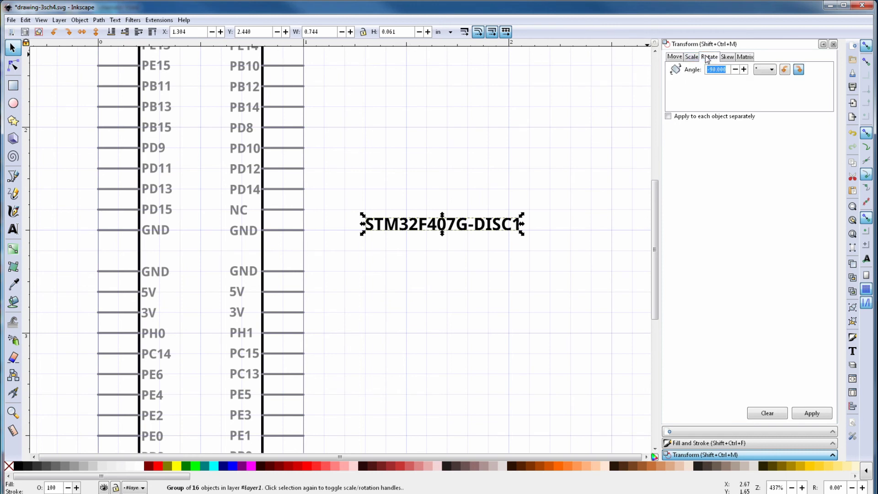
text(-)
click(817, 414)
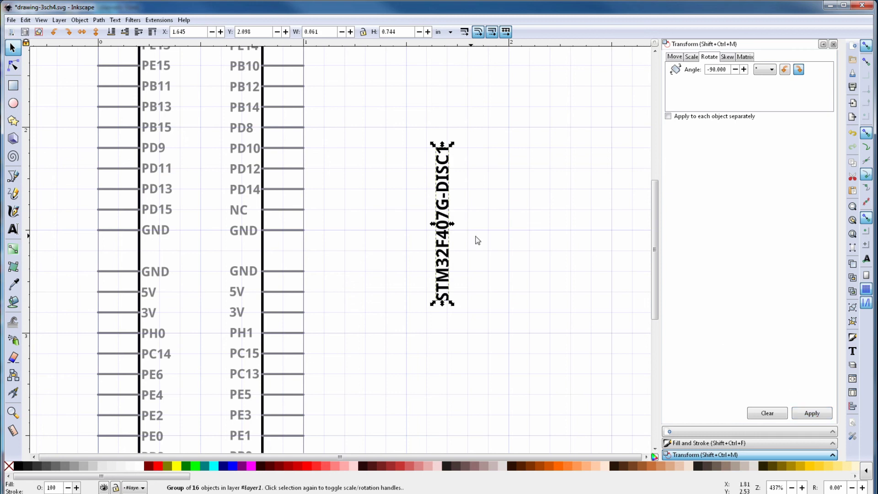
drag(446, 241, 203, 266)
Move the chip title text5474 into the schematic layer in the XML Editor
key(ctrl+shift+x)
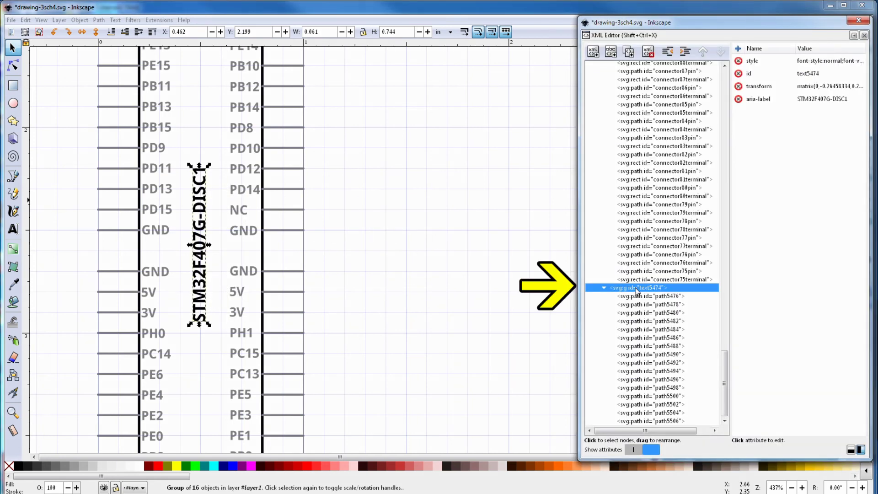
click(686, 54)
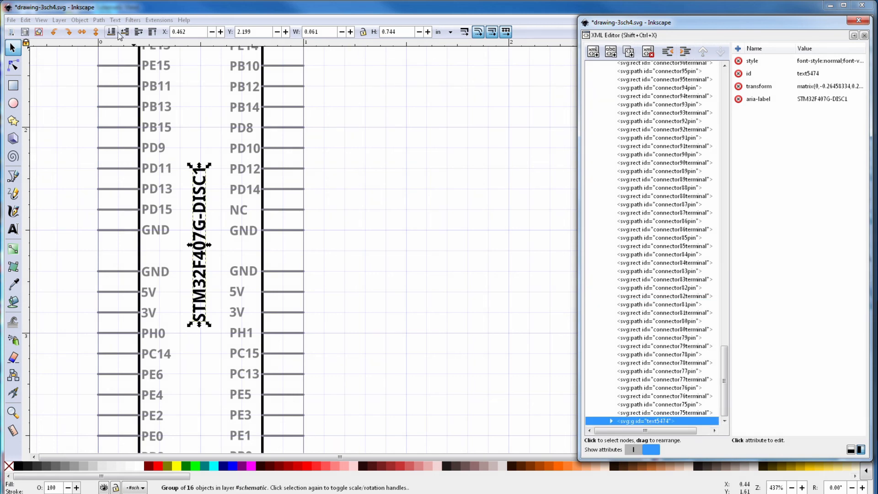
drag(725, 380, 667, 108)
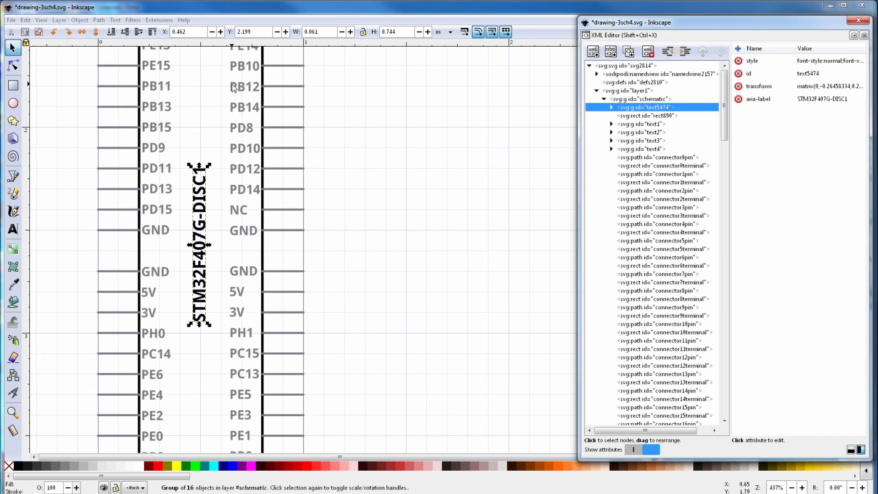
click(12, 21)
Save the schematic as Plain SVG named drawing-3sch5.svg
click(12, 20)
click(33, 100)
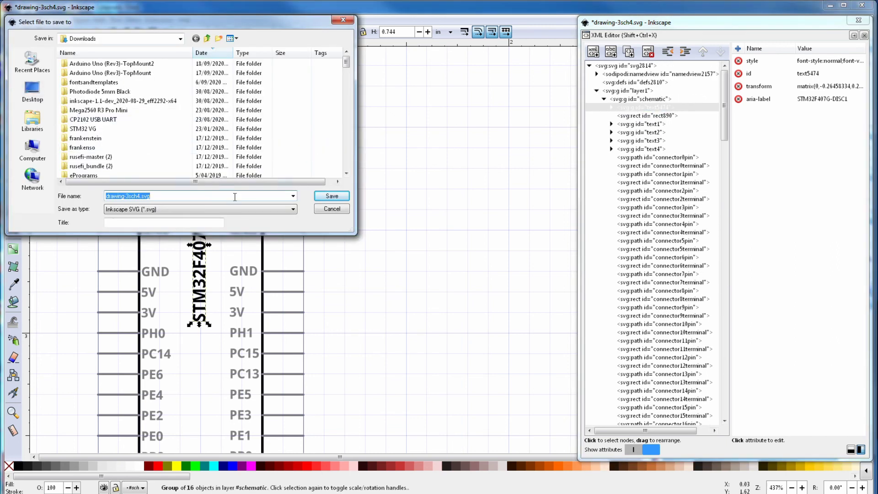
click(280, 209)
click(265, 224)
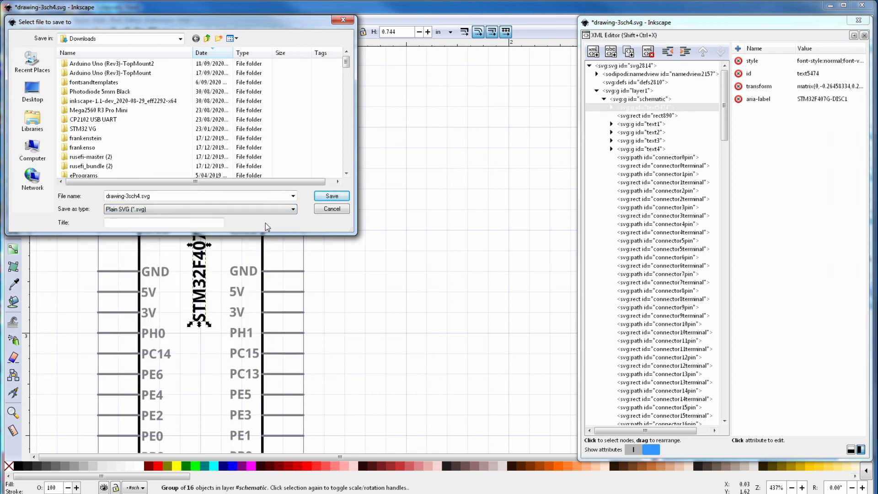
click(332, 196)
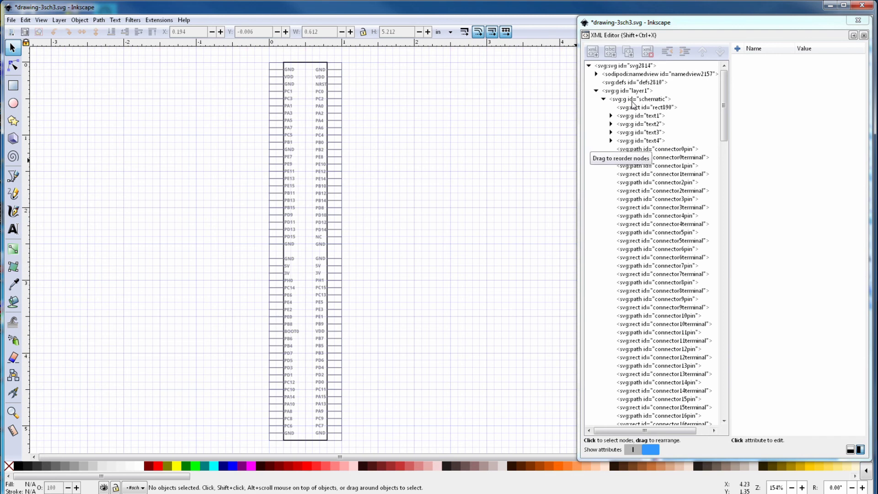
Begin another Save As of the drawing, again choosing the Plain SVG format
click(11, 20)
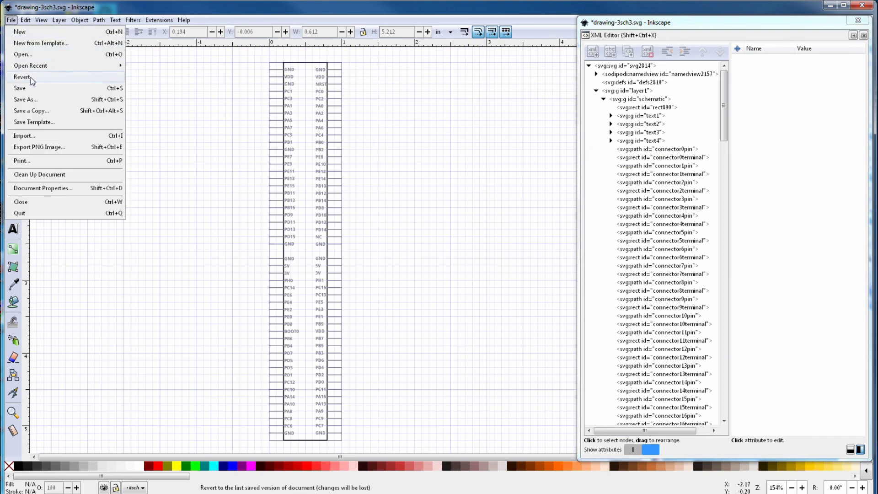
click(31, 99)
click(292, 210)
click(248, 225)
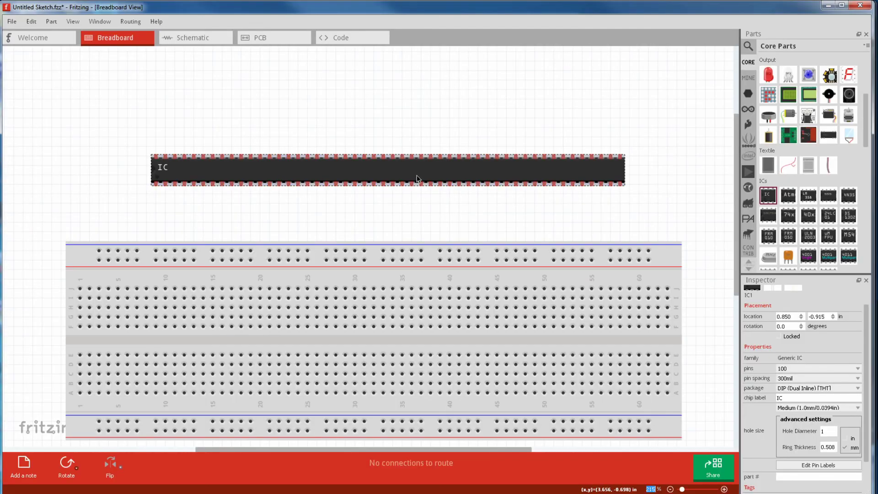
Load drawing-3sch4.svg as the IC part's schematic image in the Parts Editor
right_click(416, 175)
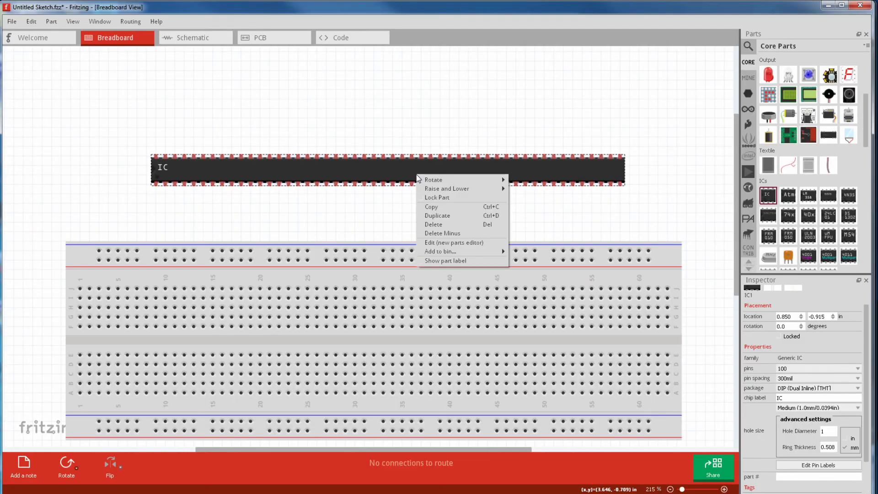
click(437, 242)
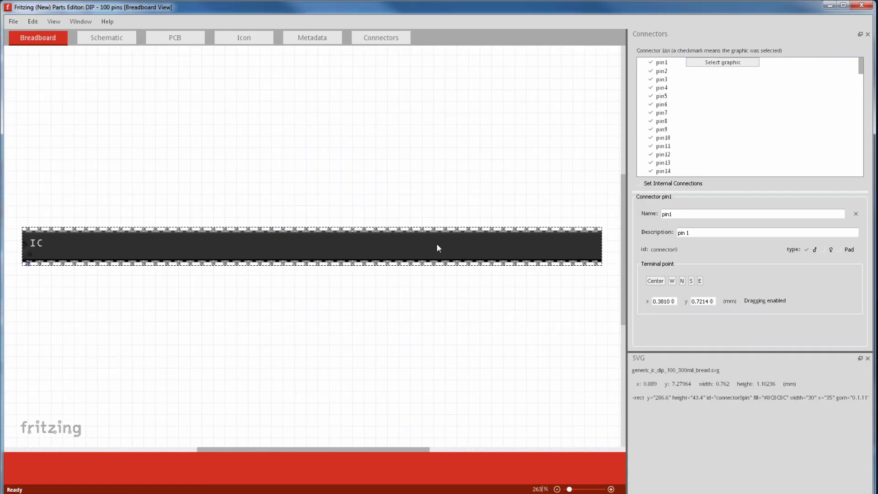
click(130, 35)
click(13, 22)
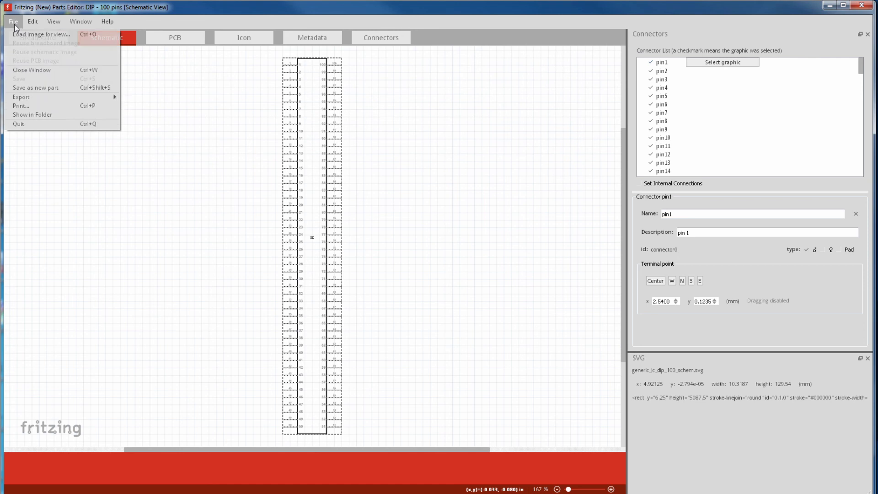
click(20, 34)
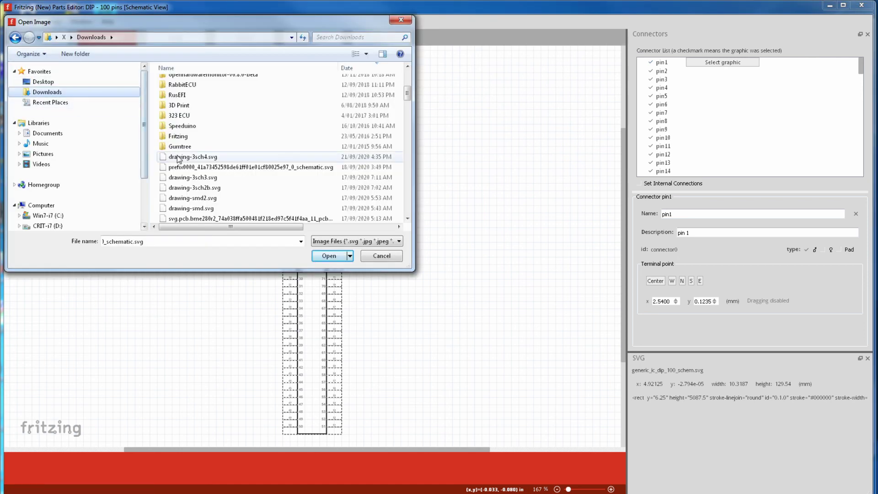
click(178, 157)
click(329, 256)
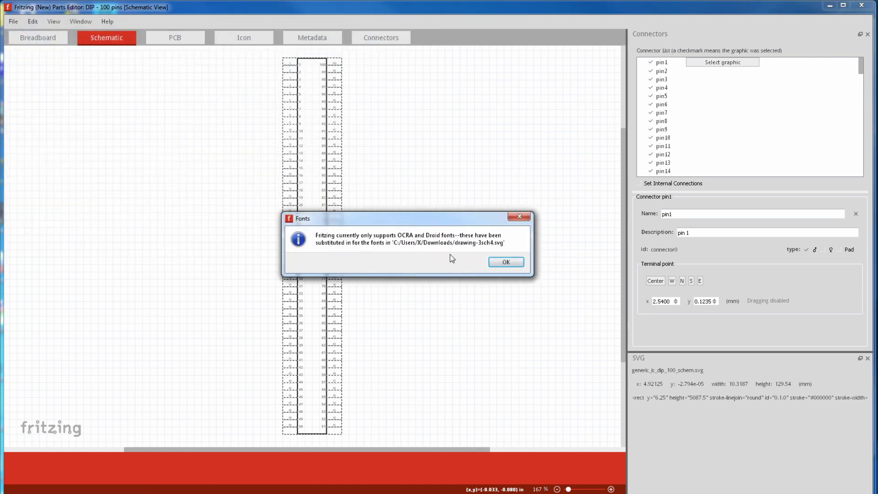
click(505, 262)
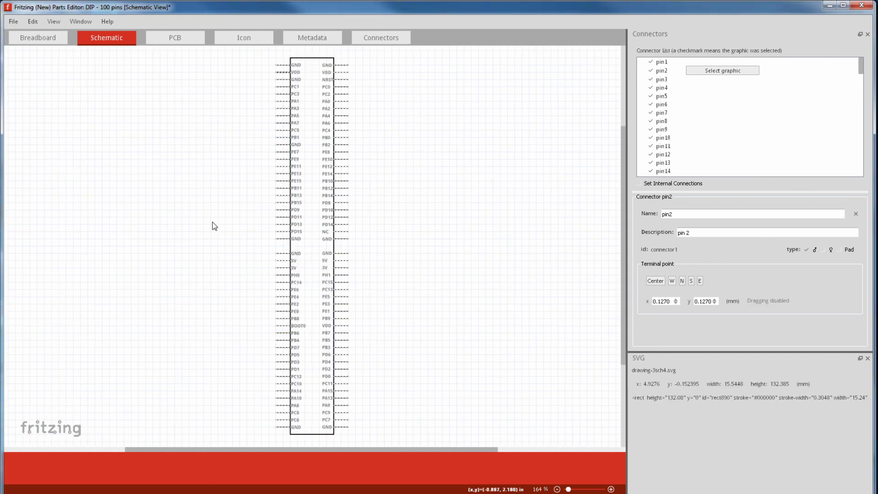
Review the whole part and save the edited IC as a new part
drag(861, 69, 869, 188)
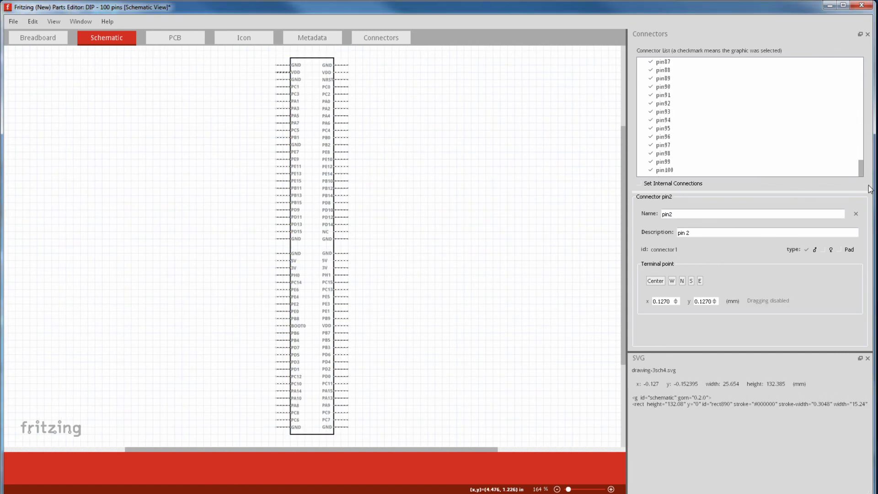
scroll(341, 62, up, 10)
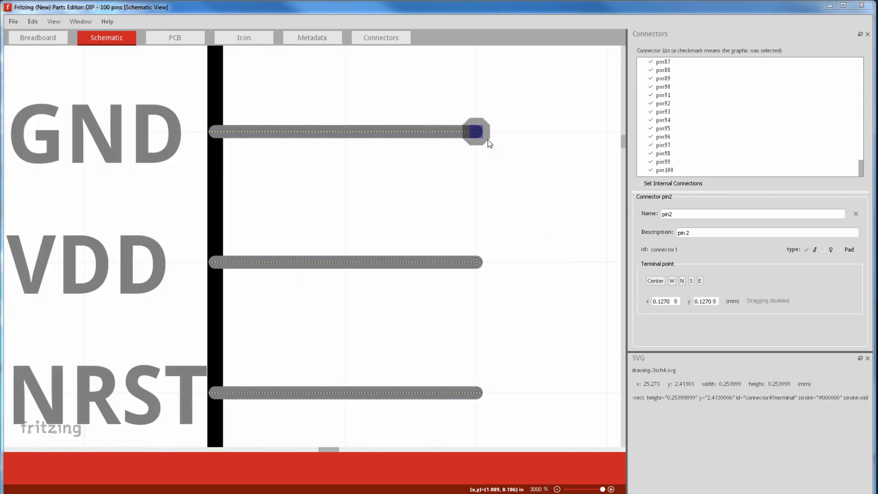
key(ctrl+0)
click(13, 22)
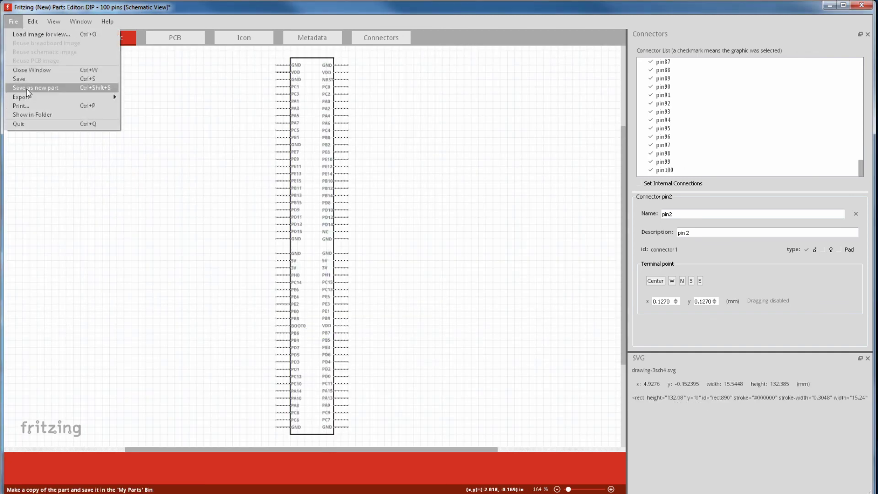
click(36, 88)
Confirm the new part's file prefix, then wire IC2's GND and VDD pins to J1 pins 6 and 7
click(529, 272)
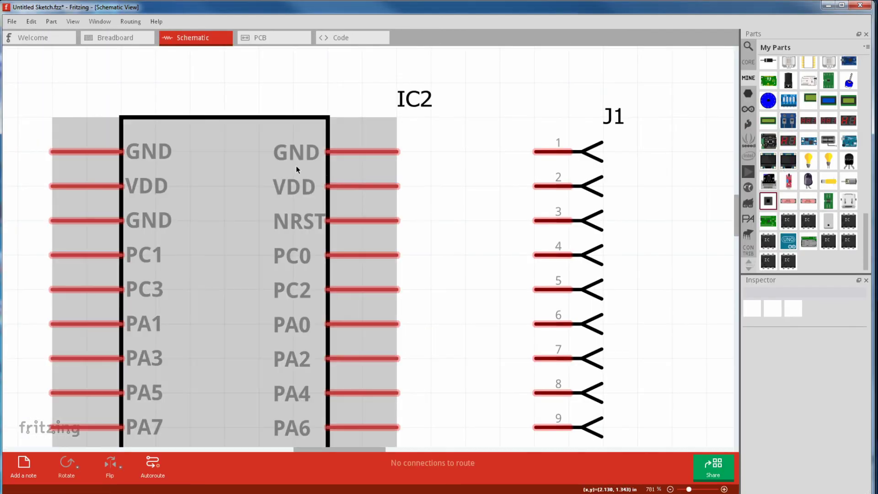
mouse_move(222, 222)
mouse_down()
mouse_move(231, 200)
mouse_move(225, 217)
mouse_up()
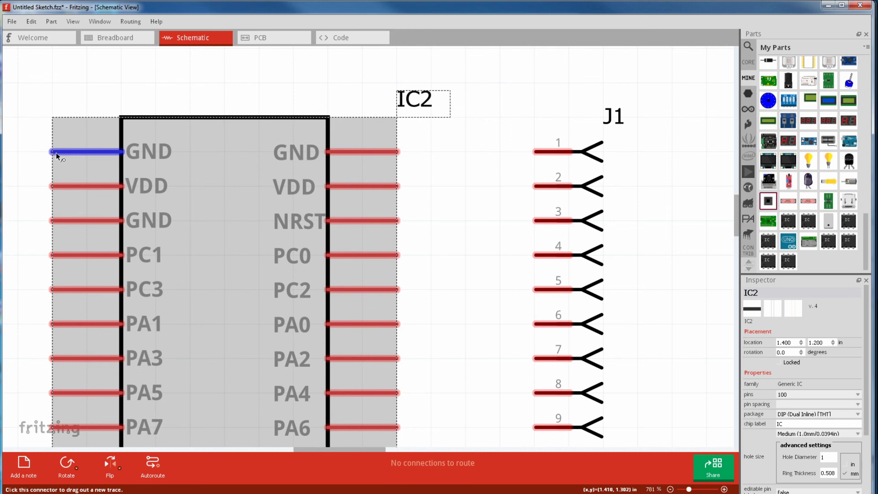
drag(392, 152, 534, 324)
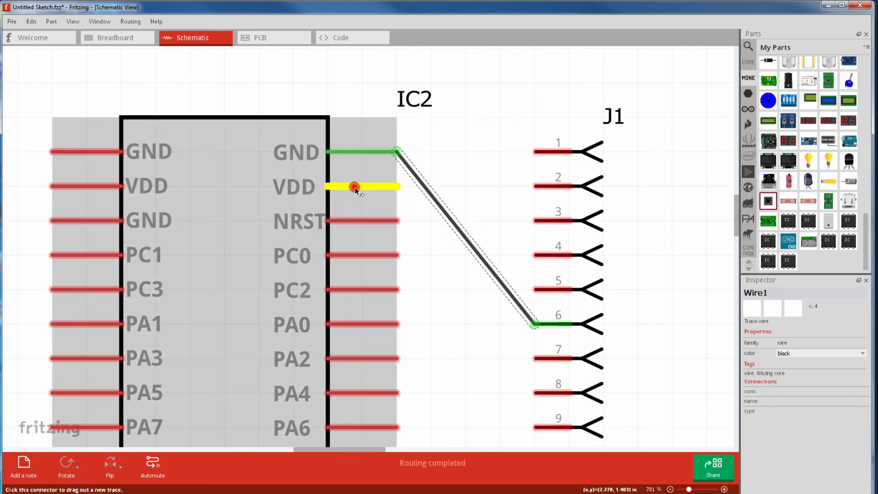
drag(357, 186, 544, 363)
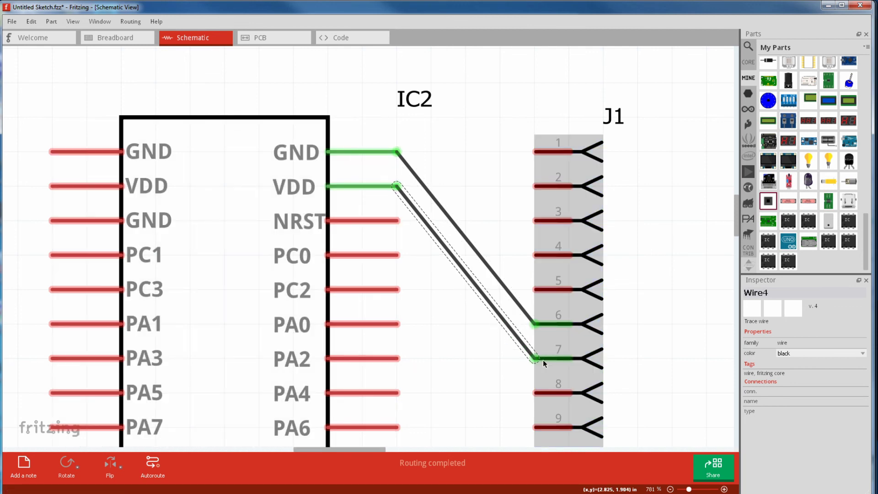
key(ctrl+0)
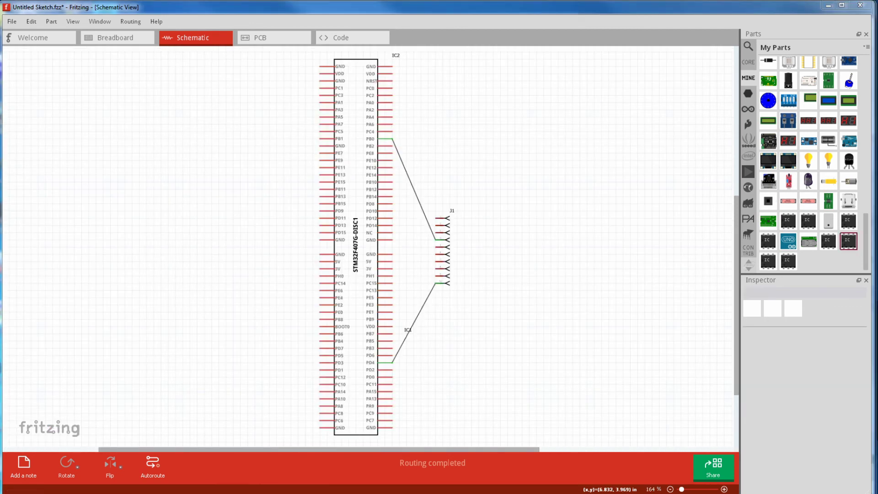
Open the generic IC's schematic view in the Parts Editor and reveal its schematic SVG in the folder
key(ctrl+1)
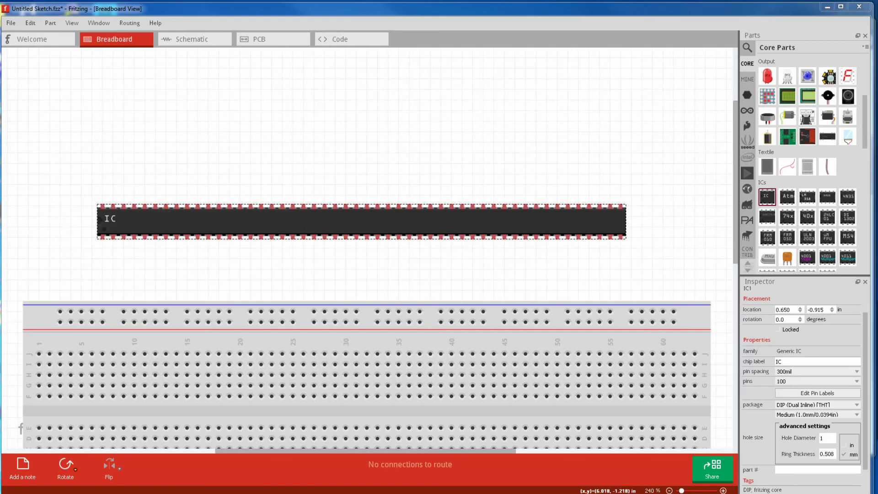
key(ctrl+2)
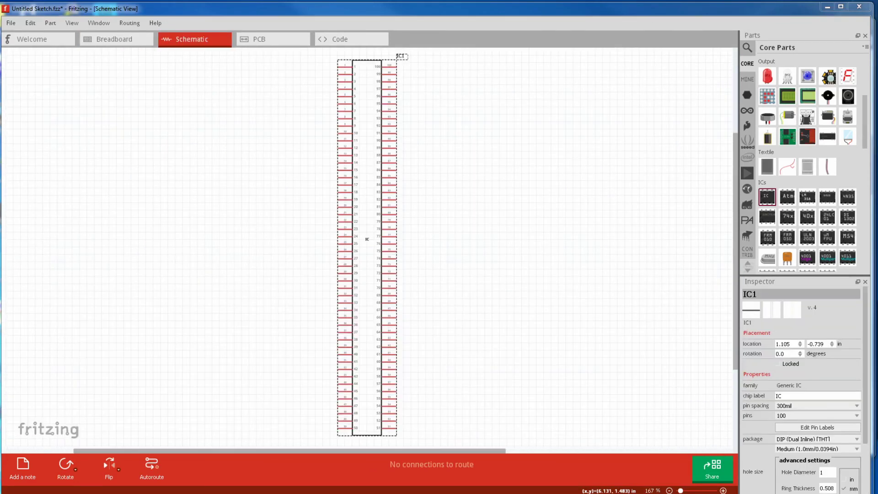
key(ctrl+1)
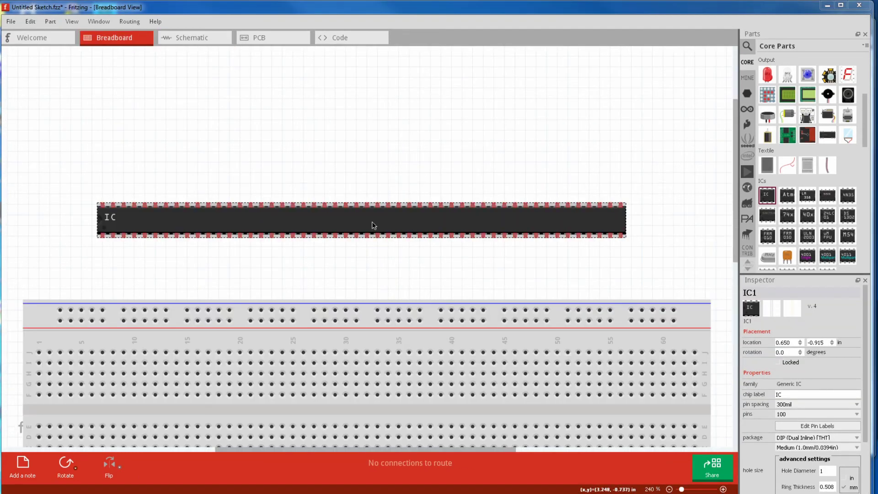
right_click(372, 222)
click(391, 290)
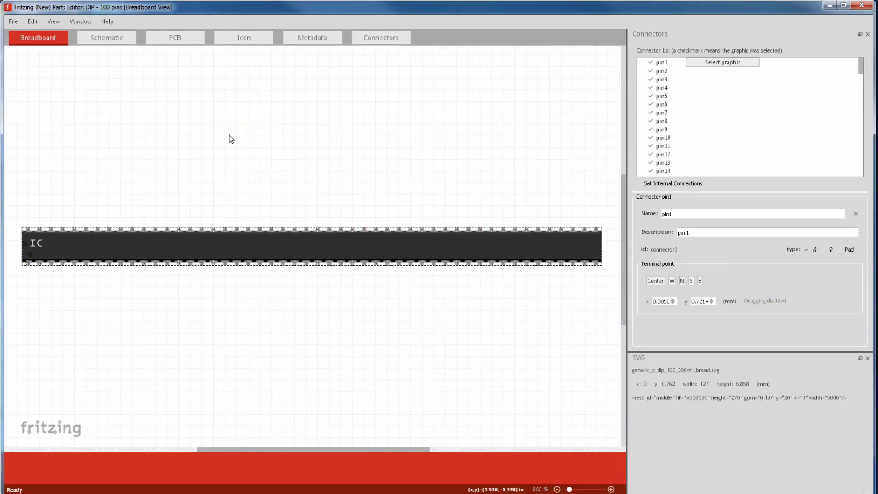
click(120, 42)
click(19, 24)
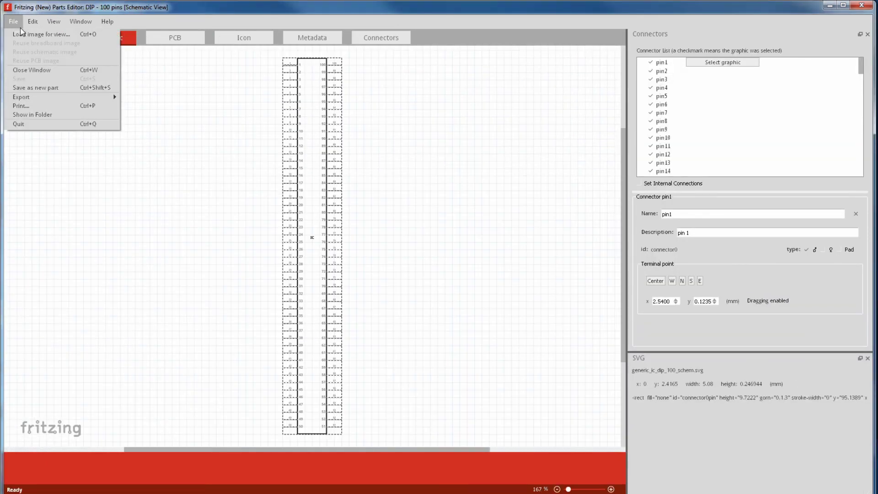
click(34, 115)
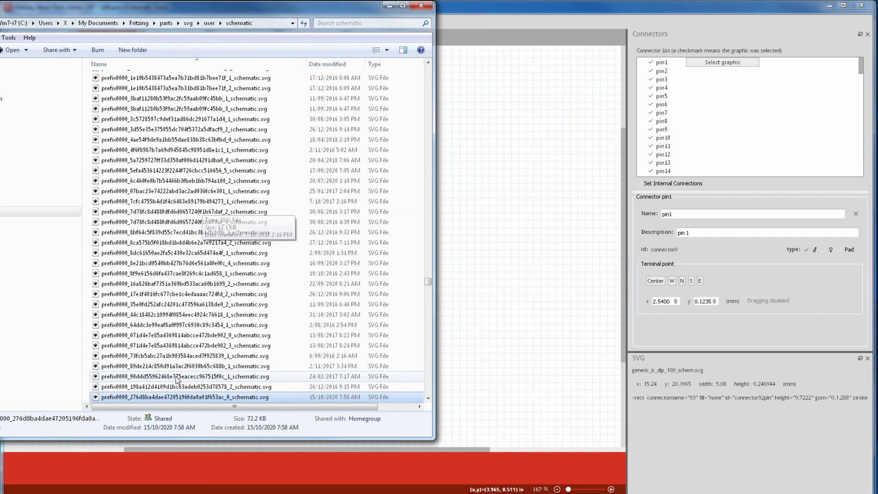
right_click(177, 397)
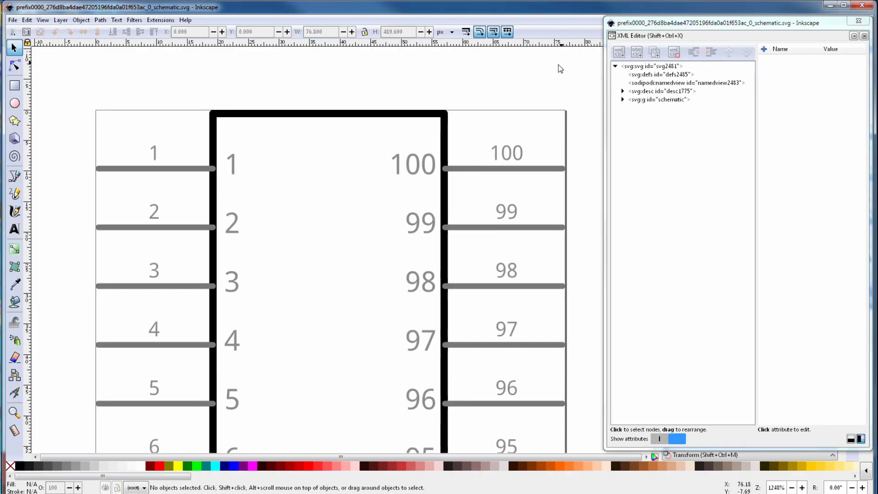
Change the label0 text for pin 1 from 1 to GND in the XML Editor
click(623, 100)
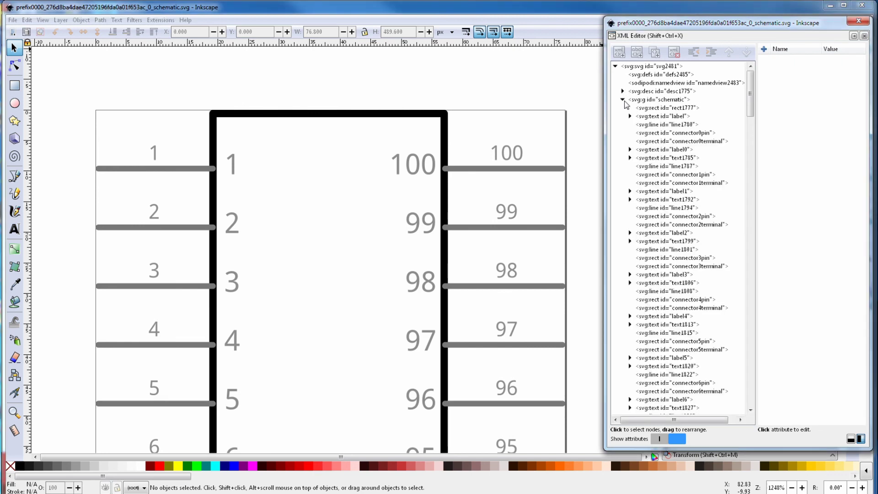
click(630, 149)
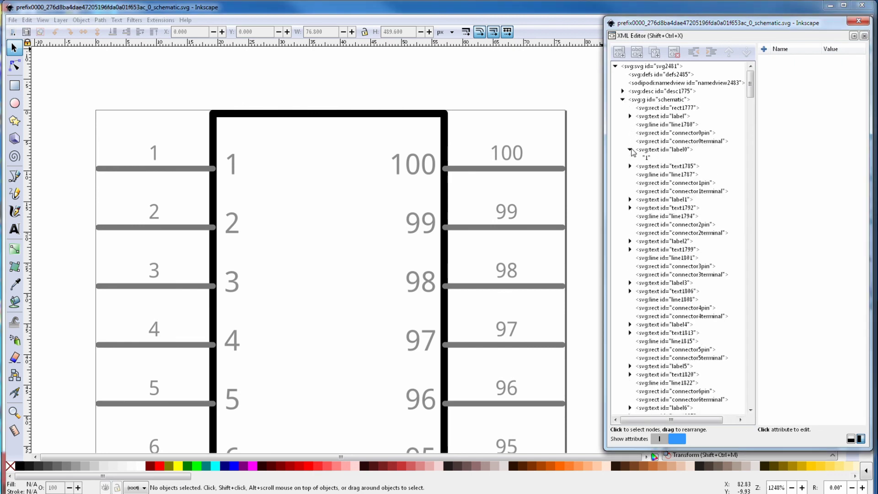
click(647, 157)
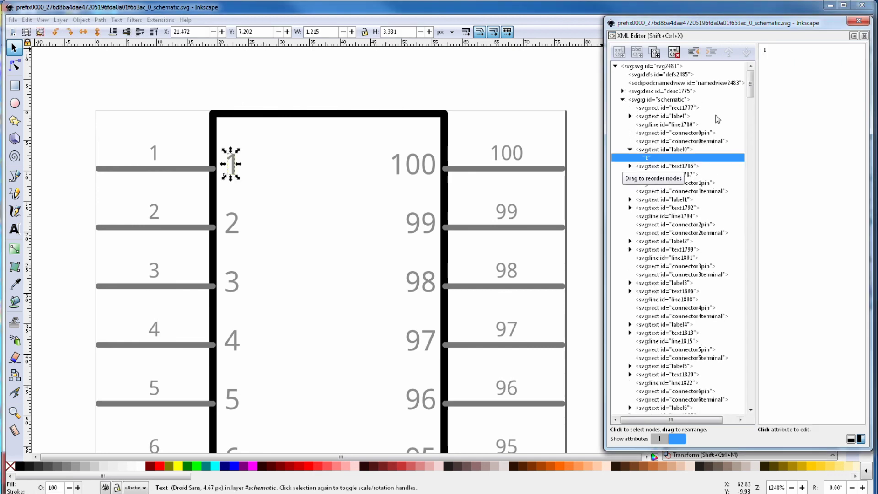
double_click(765, 49)
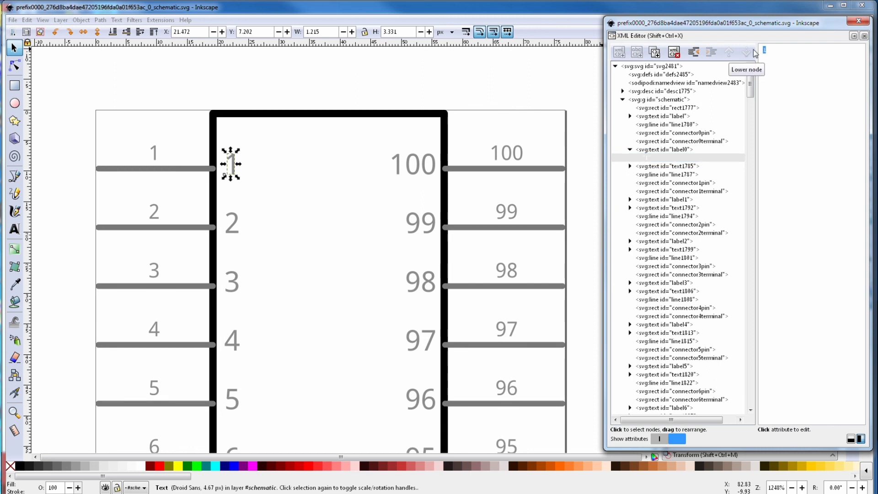
text(GND)
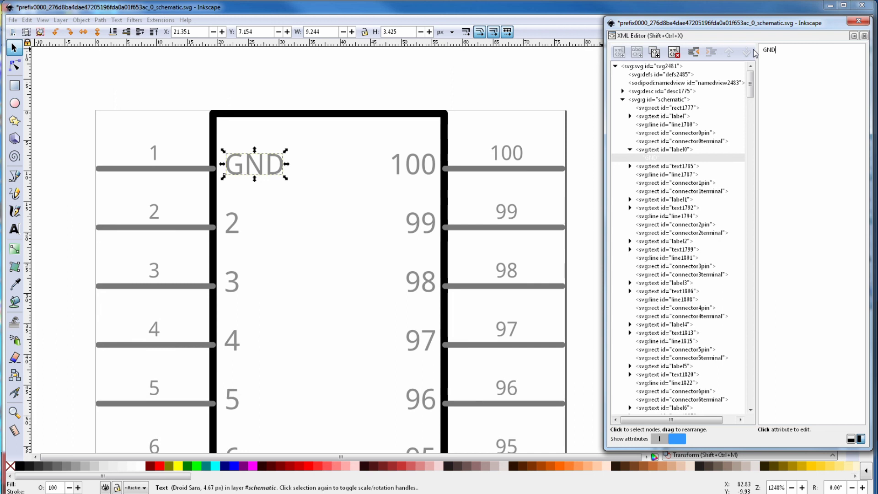
Start saving the drawing as a new Plain SVG file
click(12, 19)
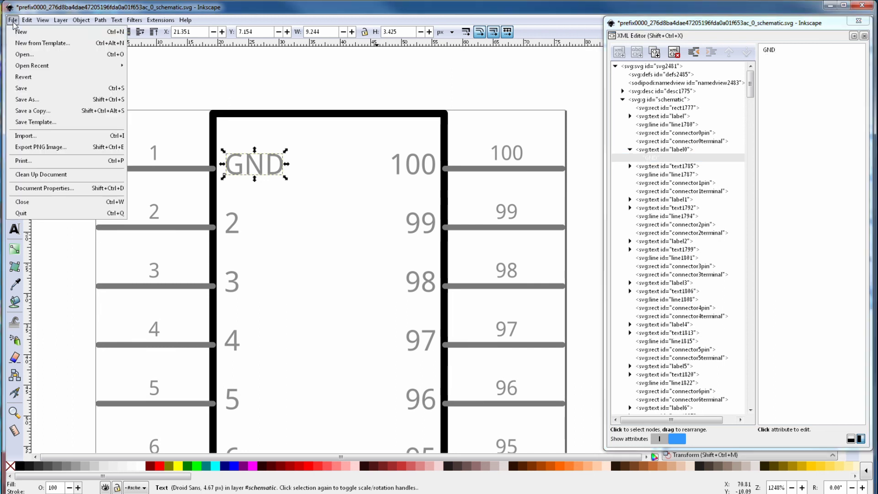
click(18, 100)
click(256, 206)
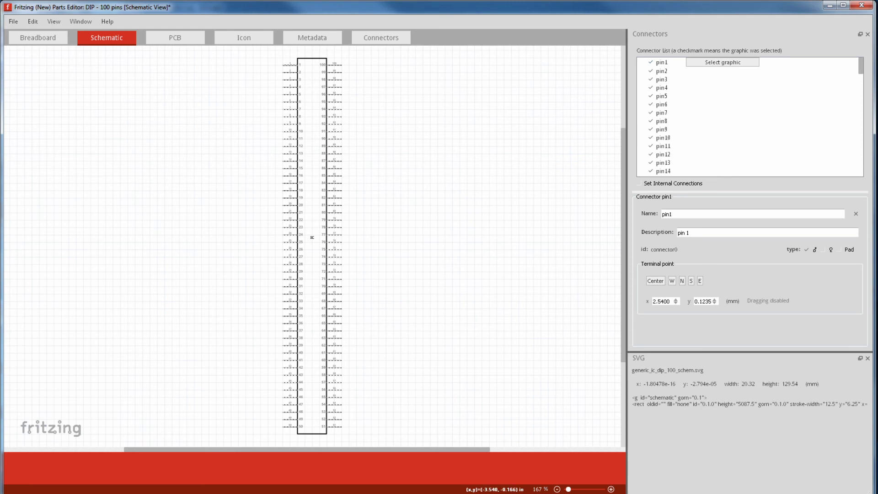
Load the edited schematic2 SVG as the part's schematic image
click(12, 22)
click(16, 35)
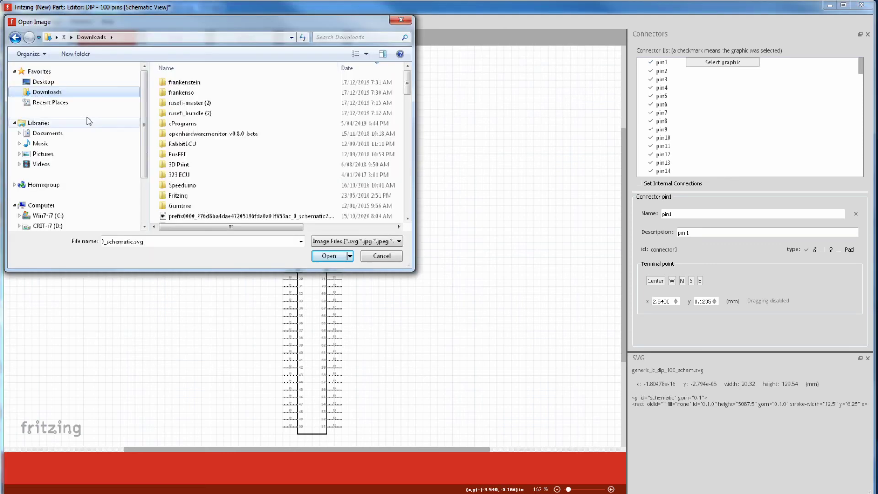
click(227, 216)
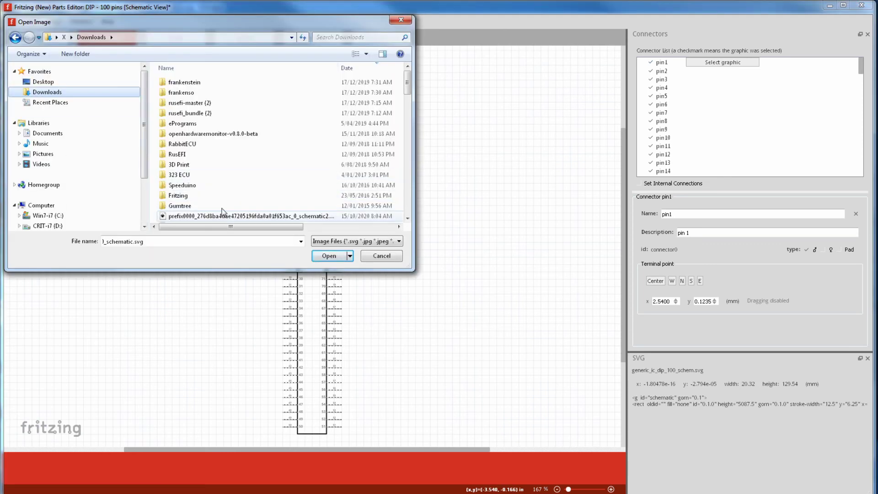
click(329, 253)
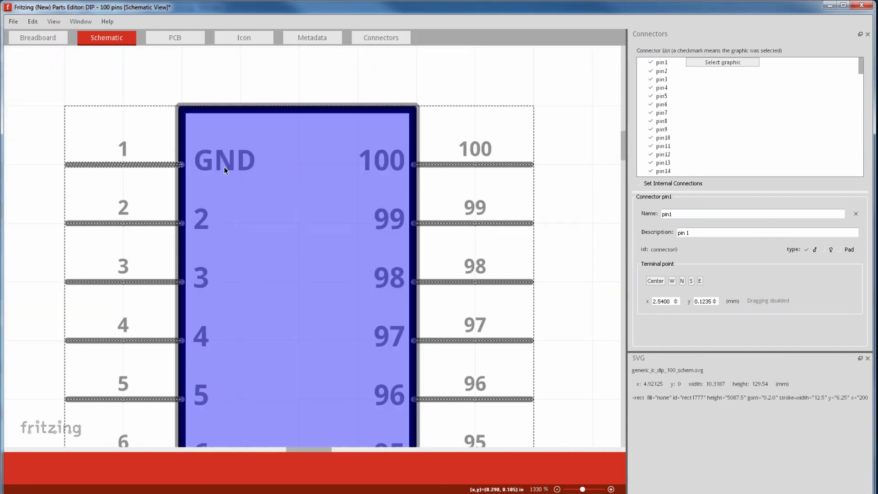